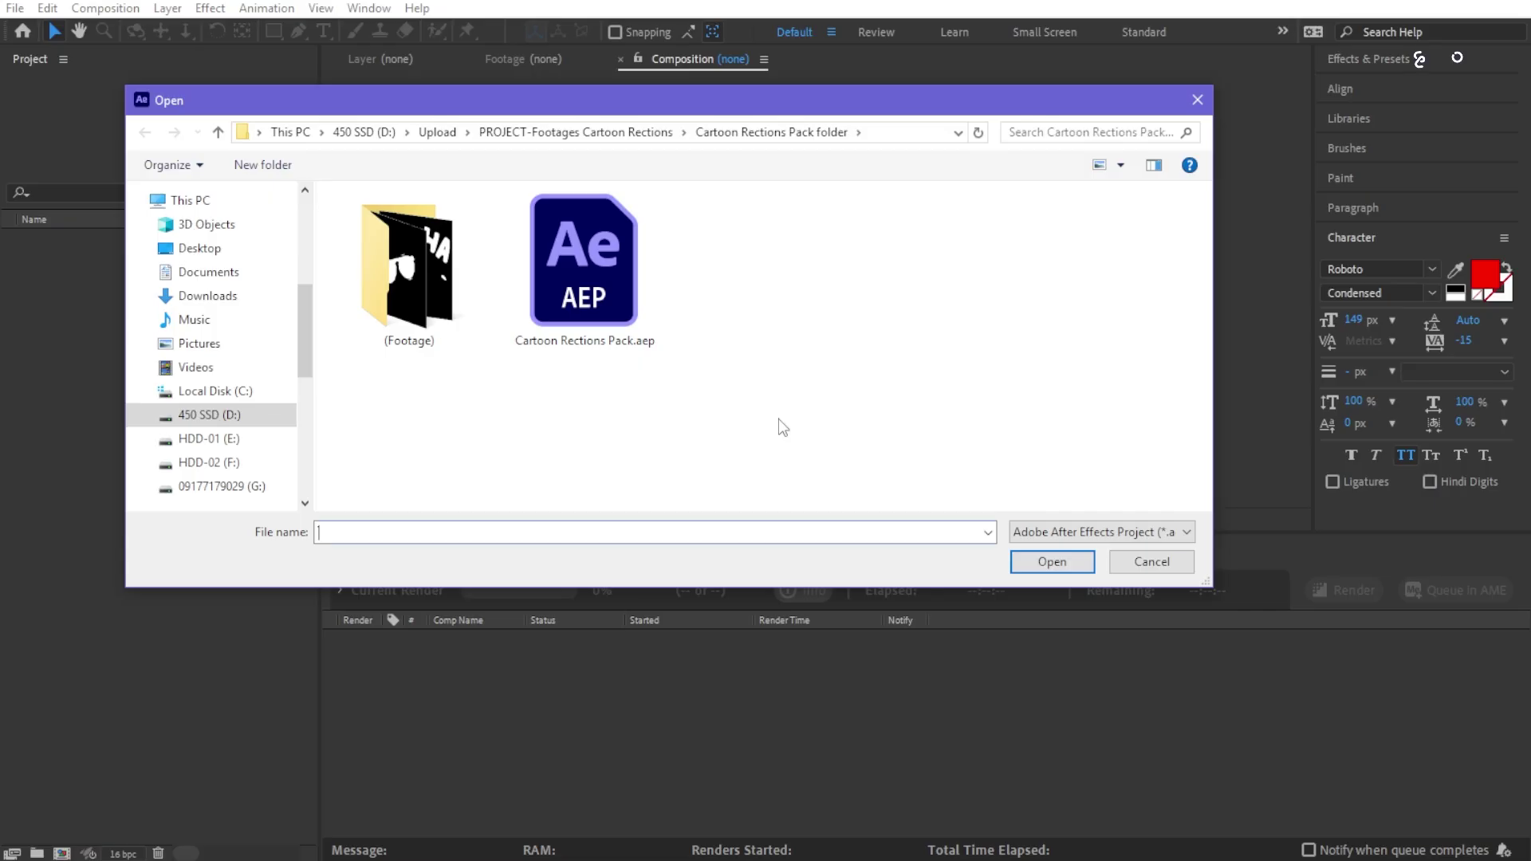
# Step: Open the Cartoon Rections Pack.aep project file
pyautogui.click(609, 319)
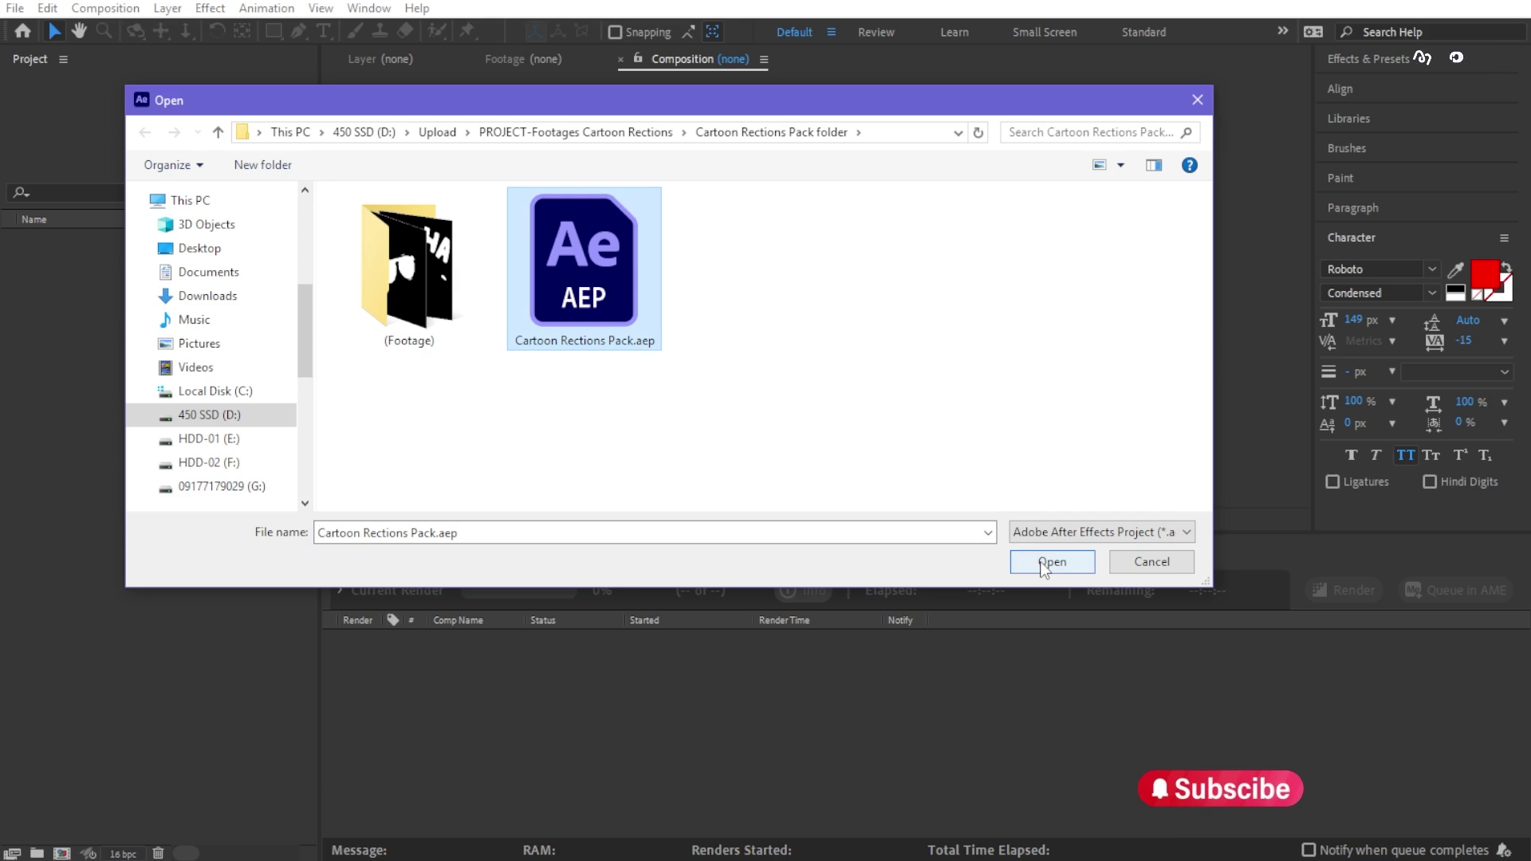
pyautogui.click(1044, 563)
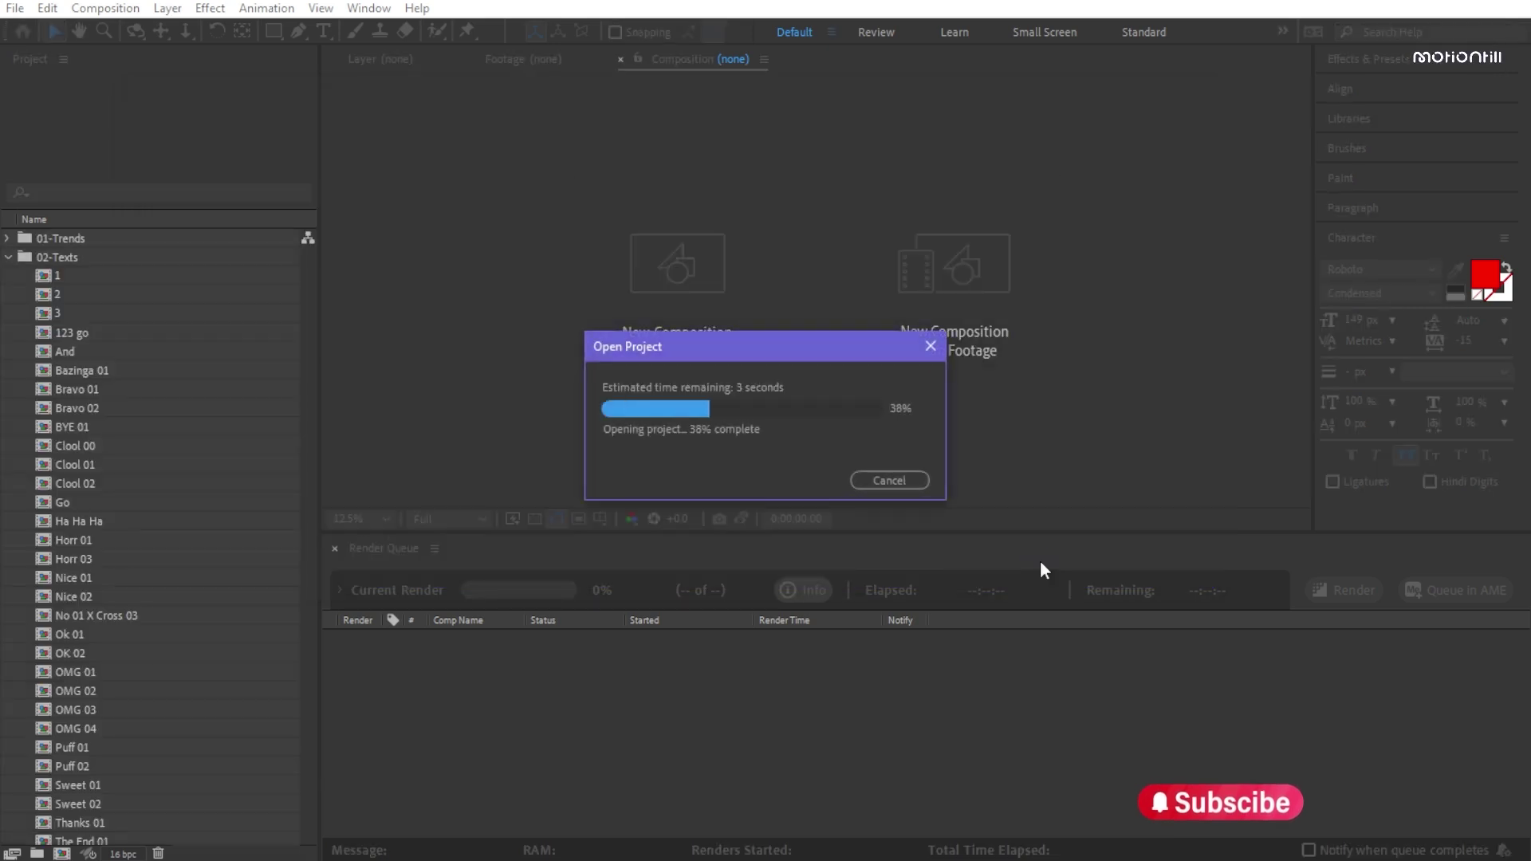
# Step: Collapse the project folders, then expand 02-Texts and open the Clool 01 composition
pyautogui.click(8, 257)
pyautogui.click(8, 295)
pyautogui.click(10, 314)
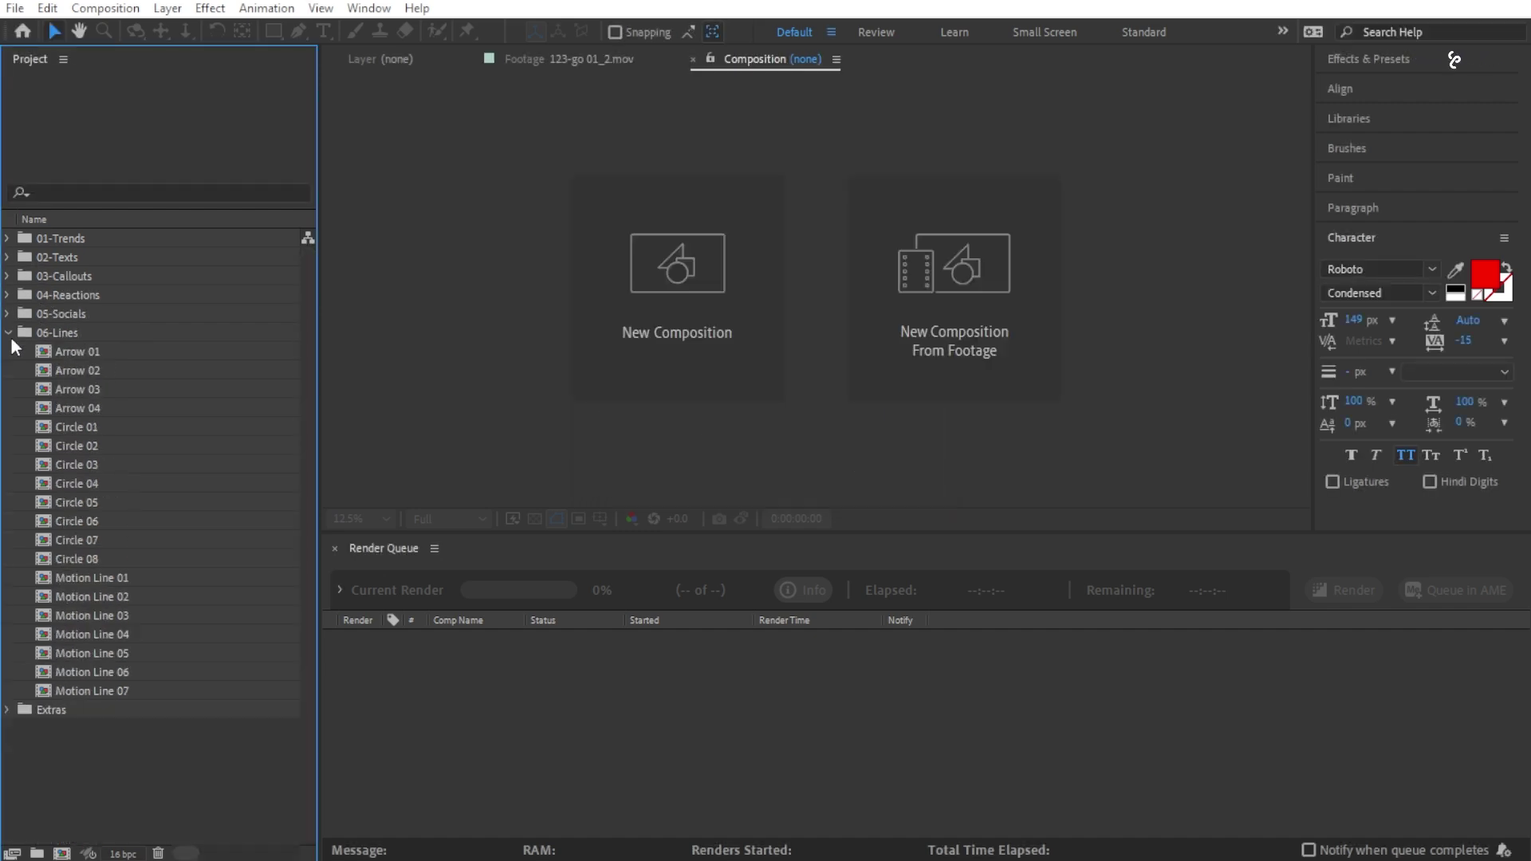
pyautogui.click(8, 256)
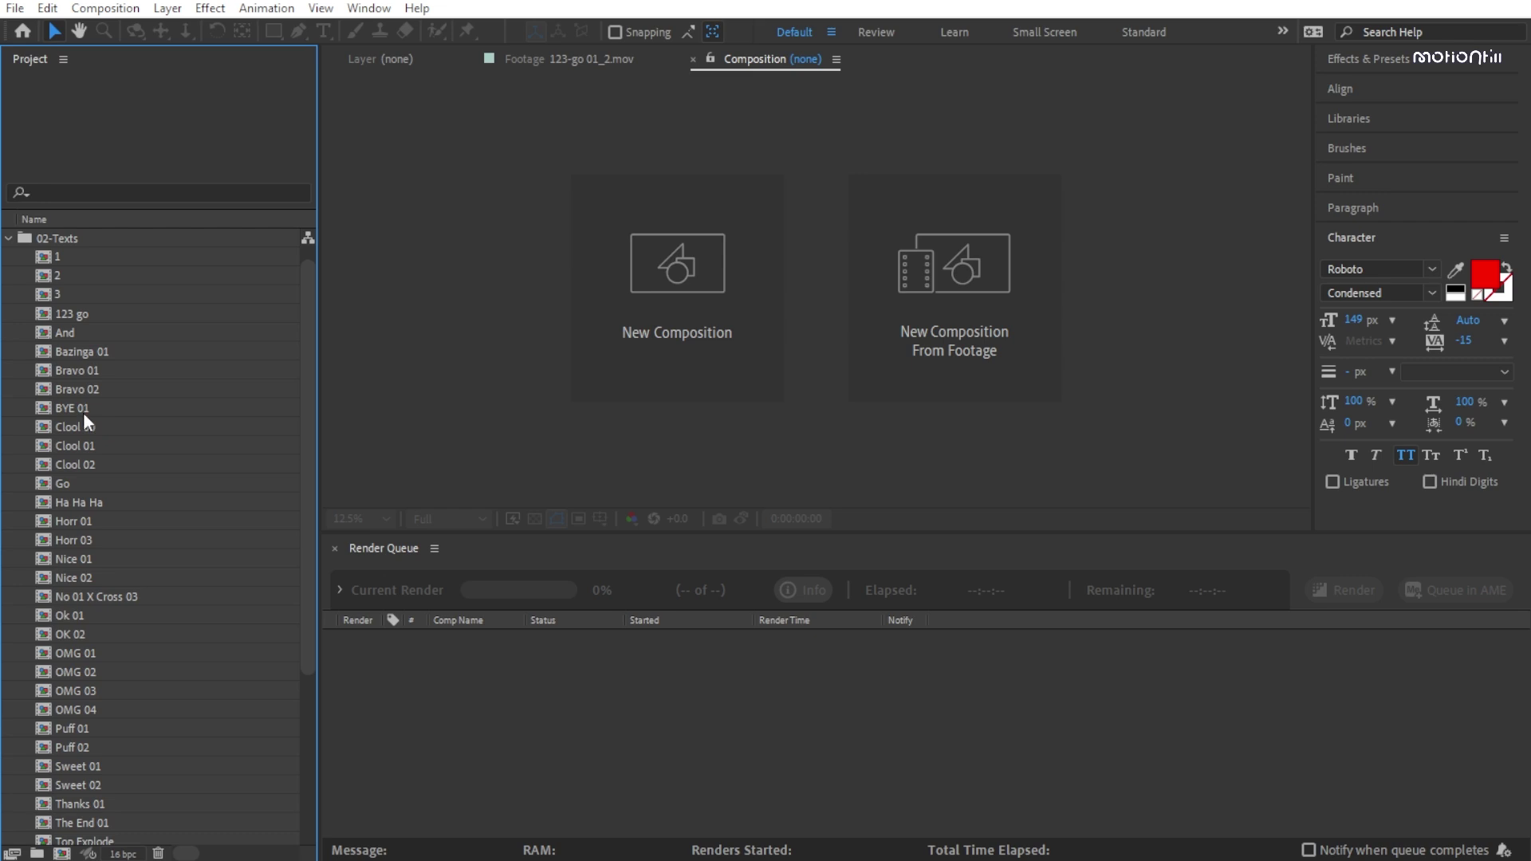
pyautogui.doubleClick(84, 447)
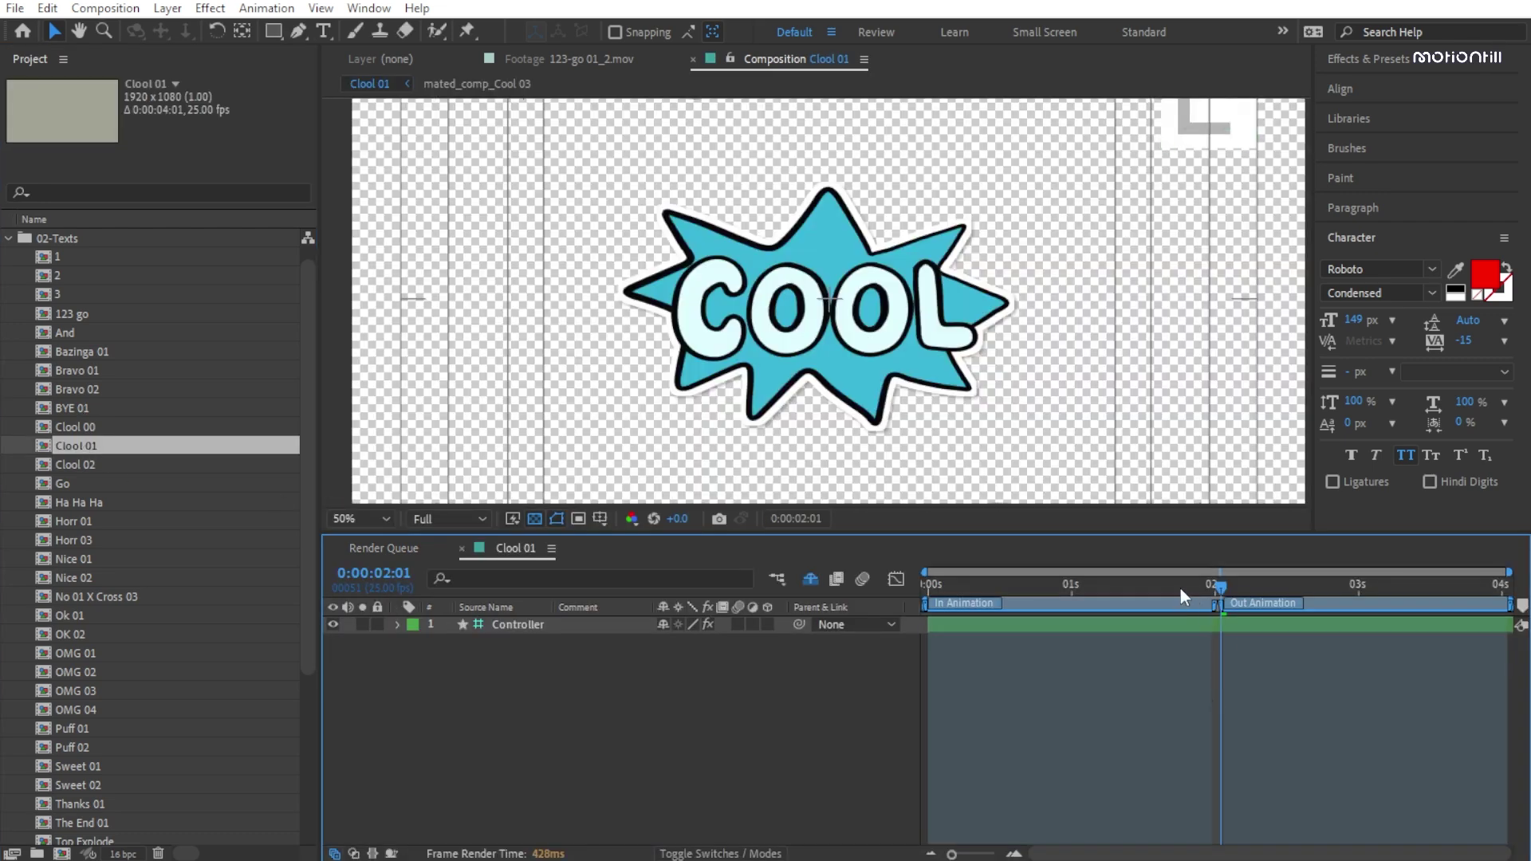
# Step: Scrub Clool 01 to two seconds, preview it from the start, then open Clool 02
pyautogui.moveTo(1180, 588); pyautogui.dragTo(1213, 590)
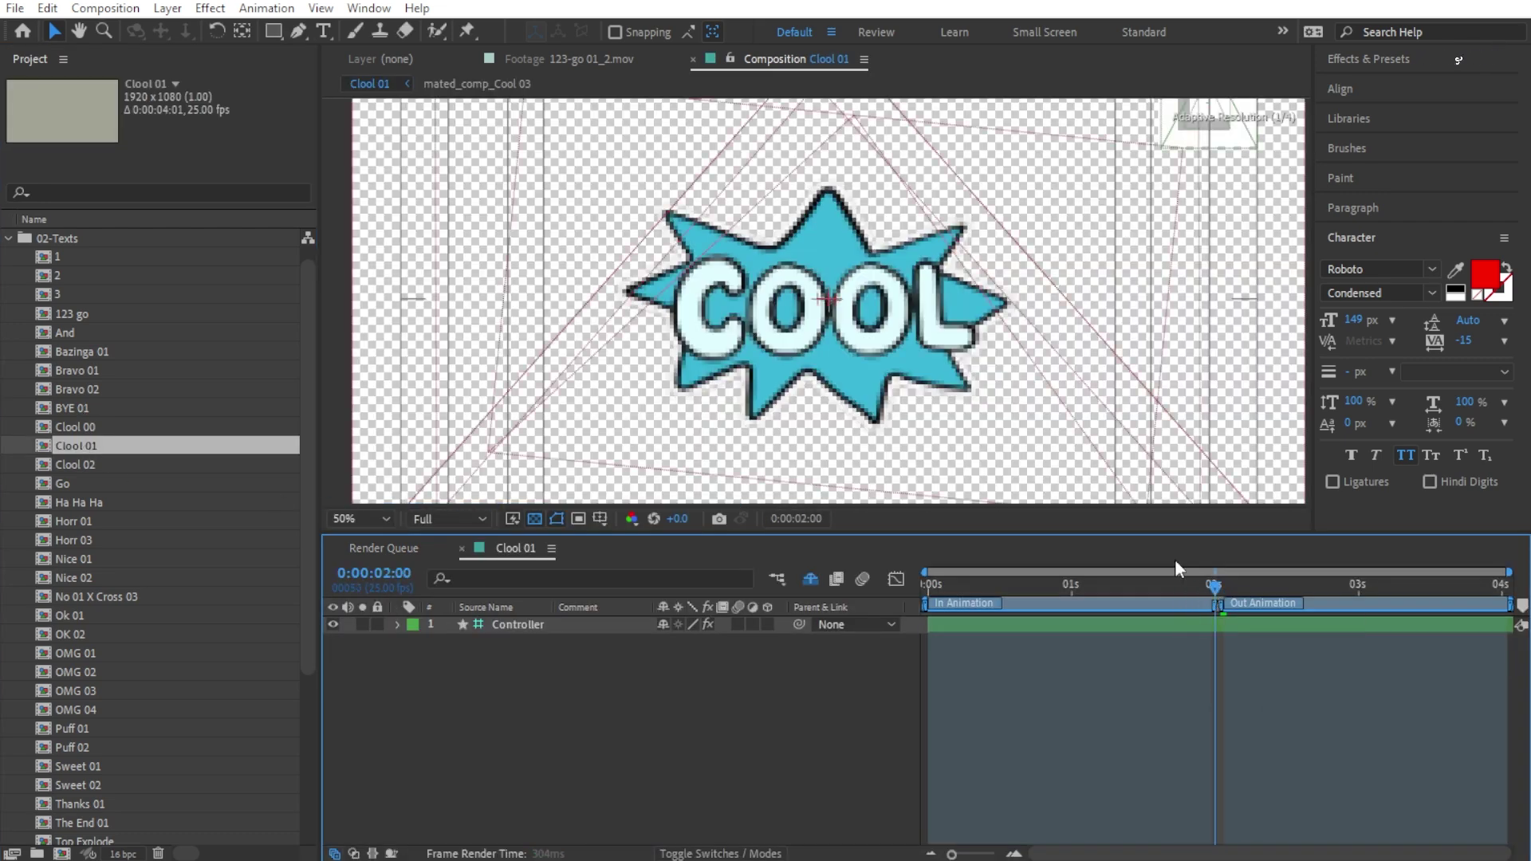
pyautogui.scroll(-2, 973, 403)
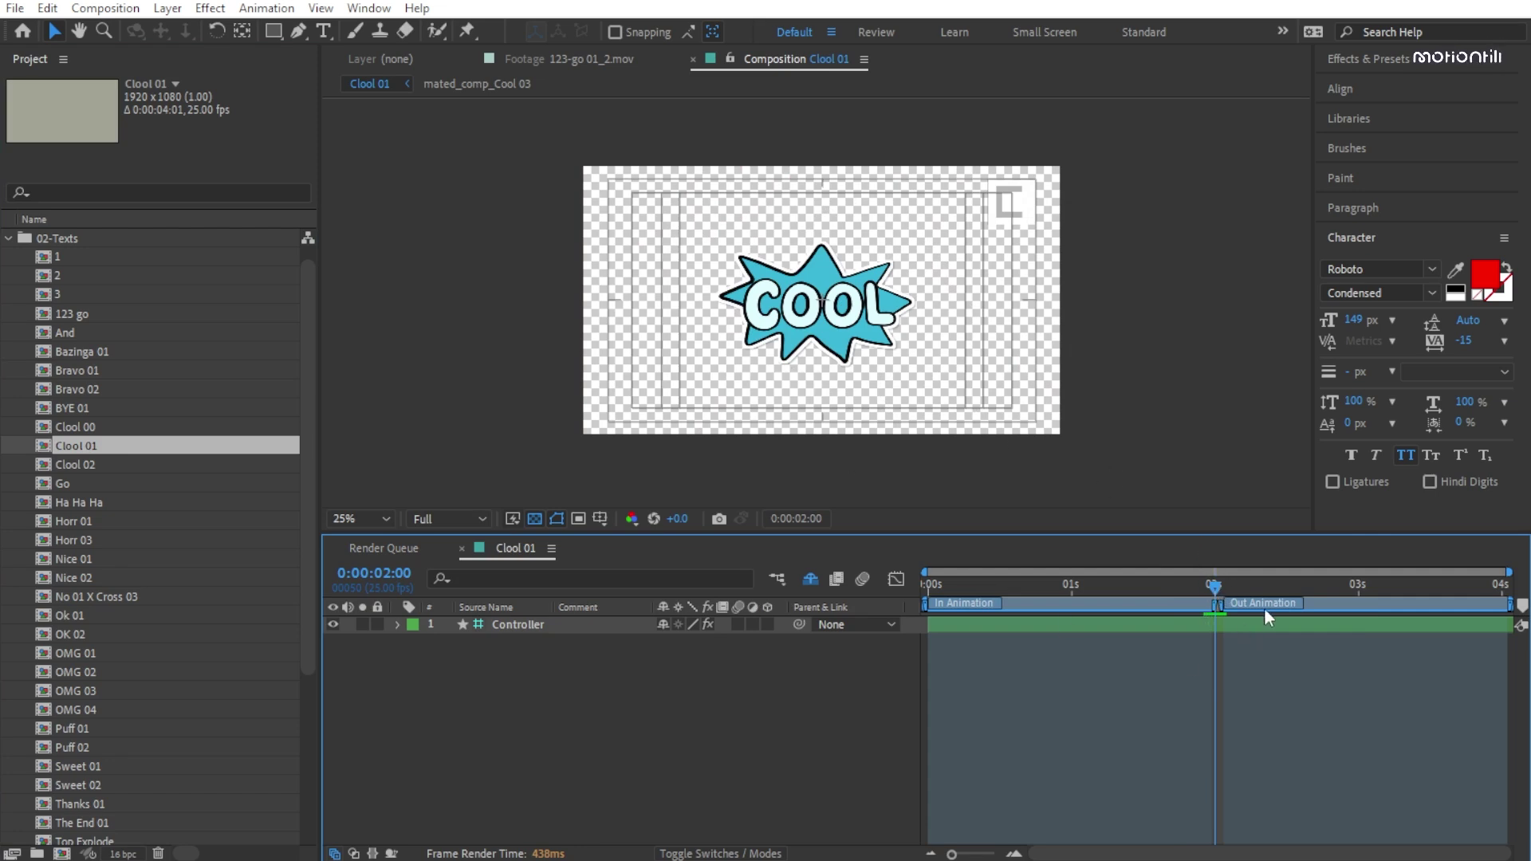
pyautogui.press('Home')
pyautogui.press('space')
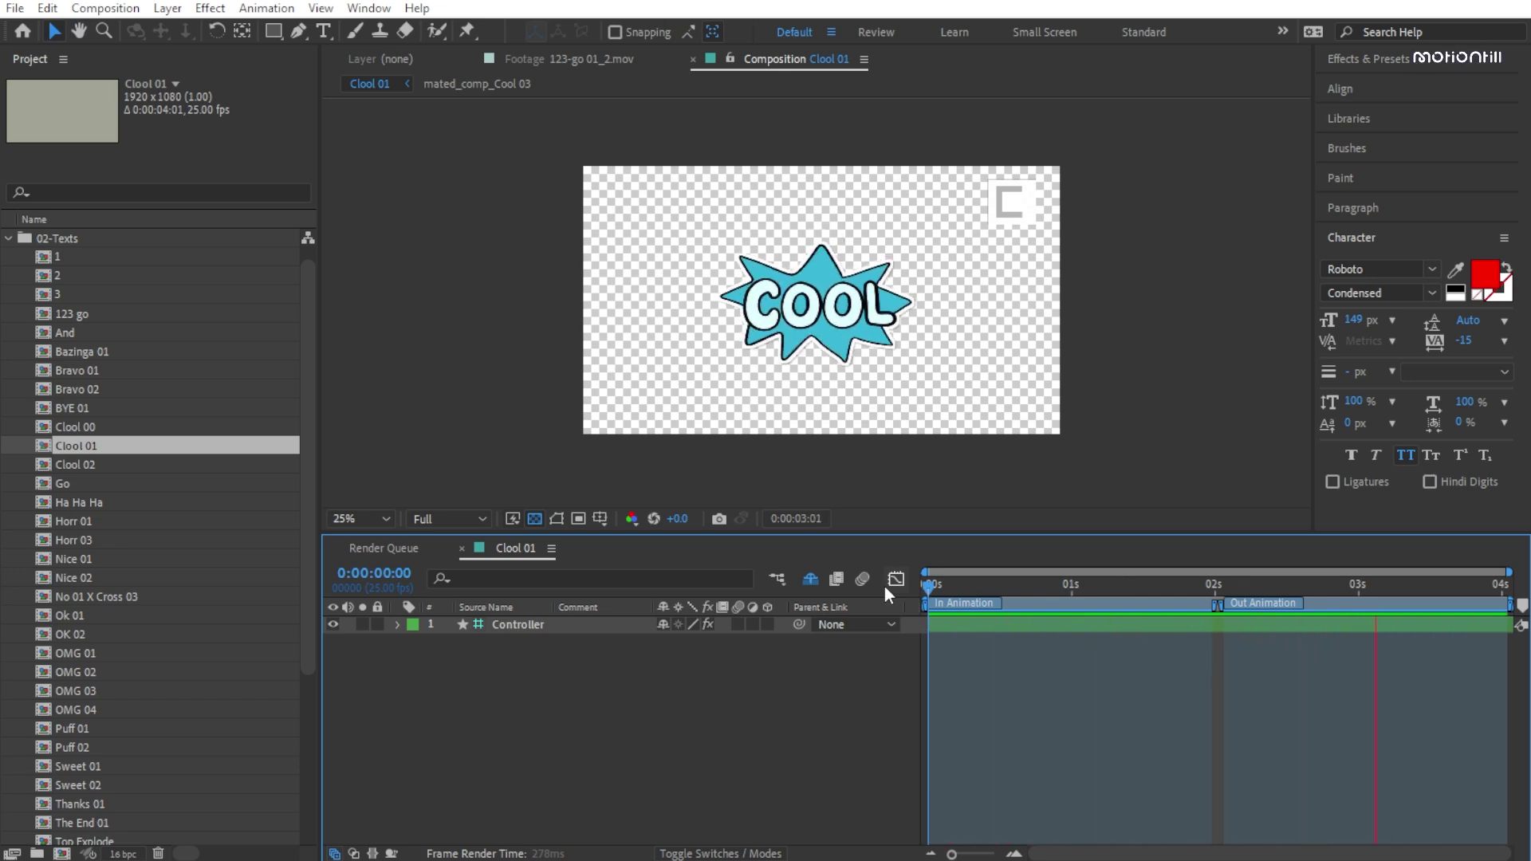
pyautogui.press('space')
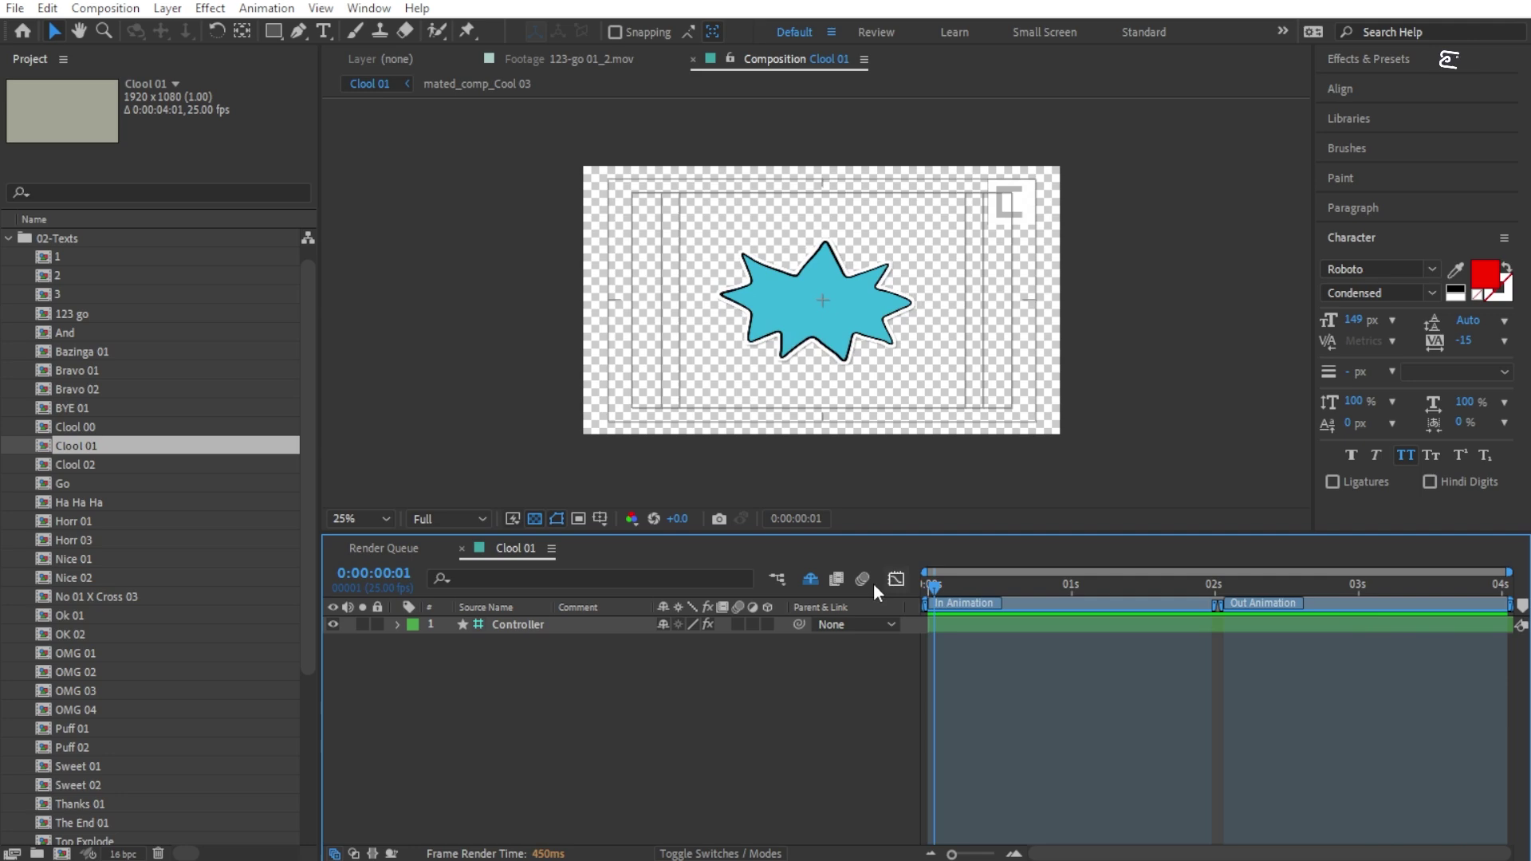
pyautogui.doubleClick(97, 463)
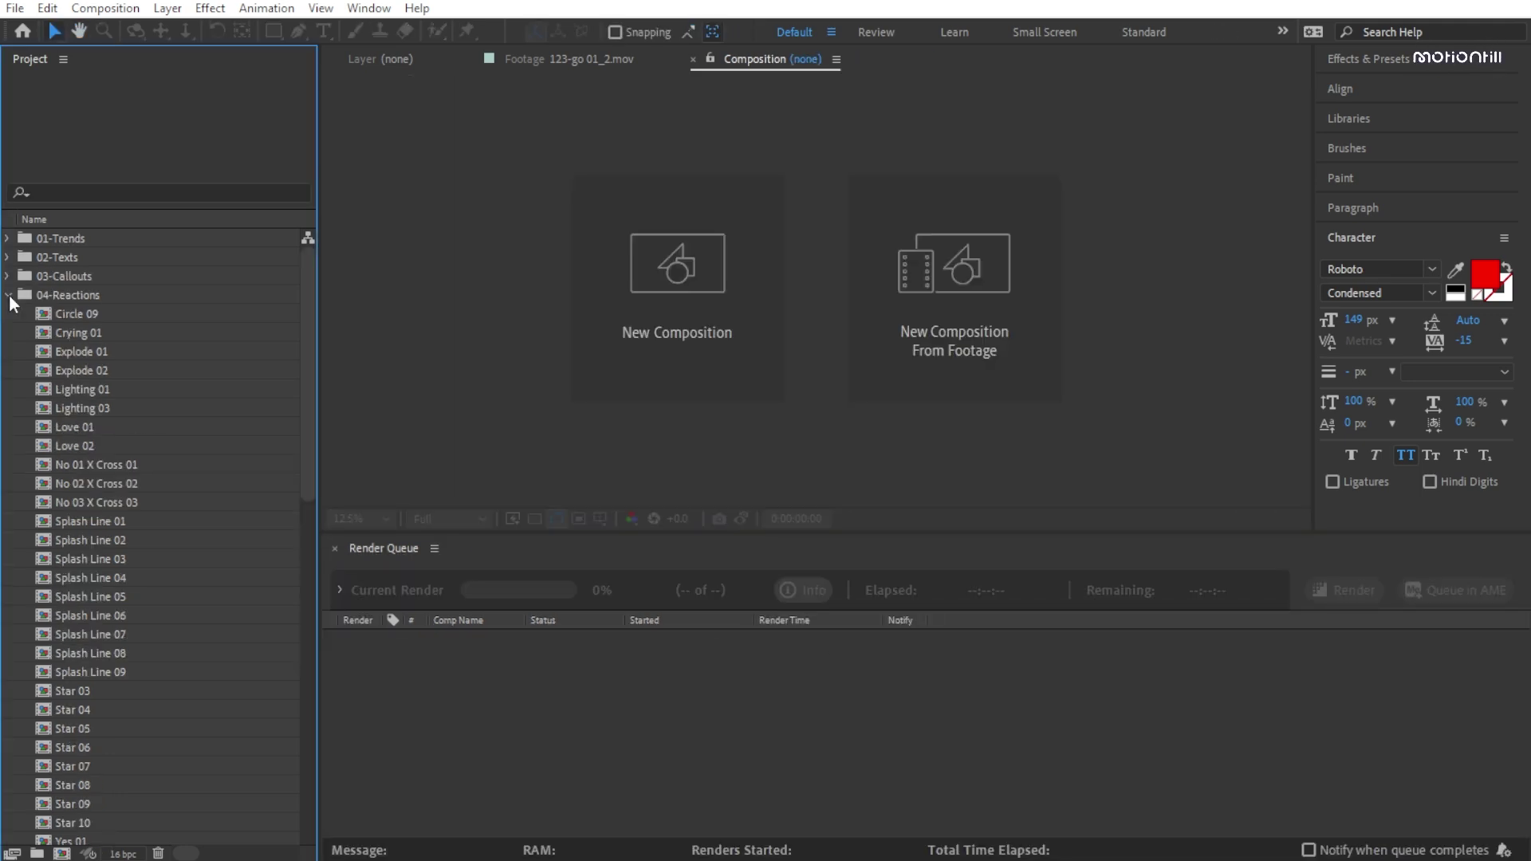
pyautogui.click(9, 295)
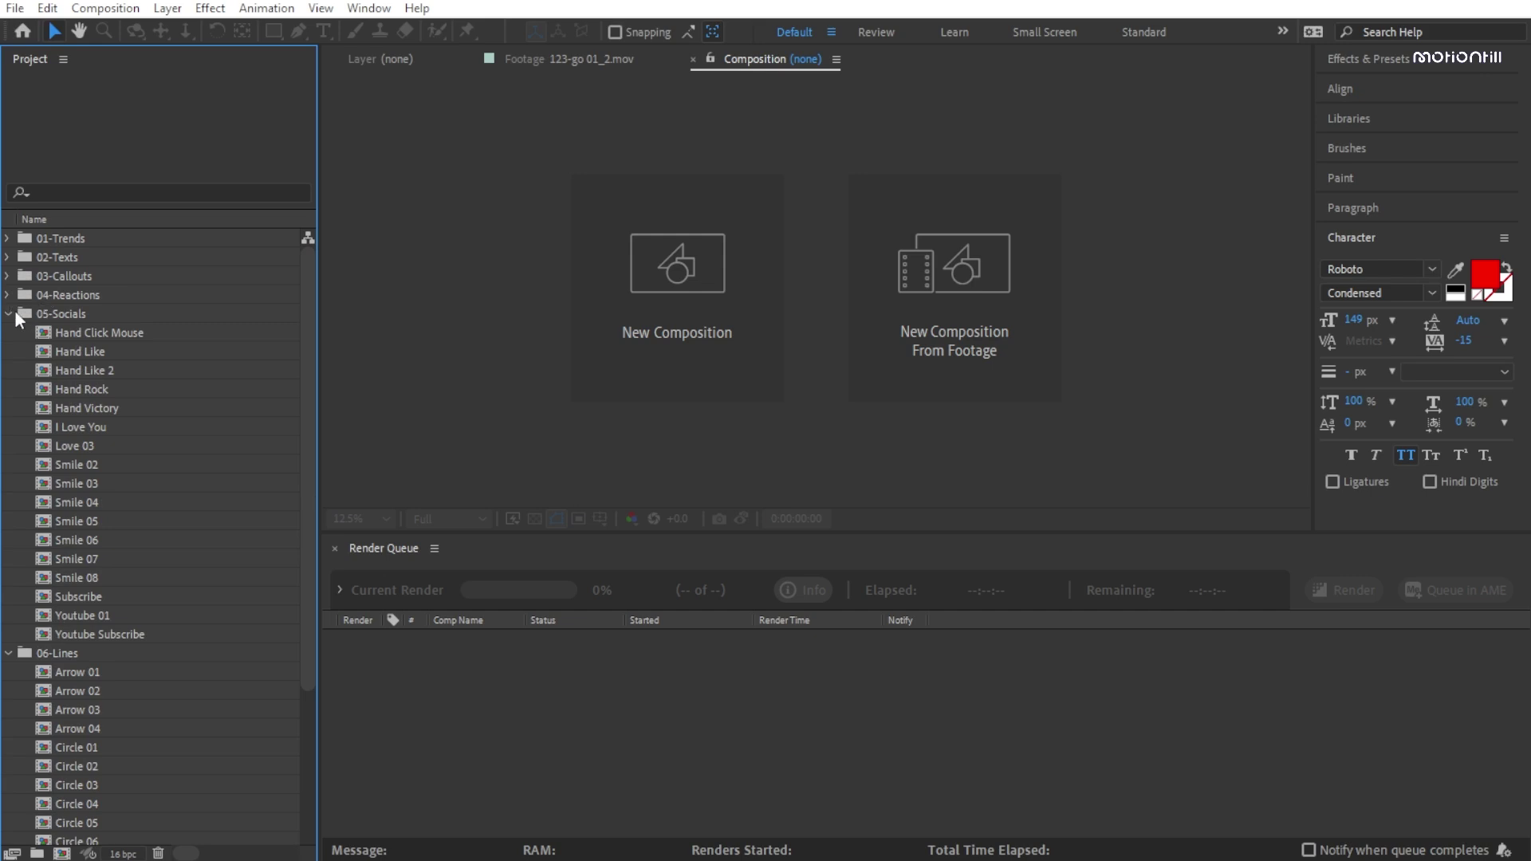
# Step: Download the Motiontill LiveView 4.0.1 ZXP and install it with ZXP Installer
pyautogui.click(9, 314)
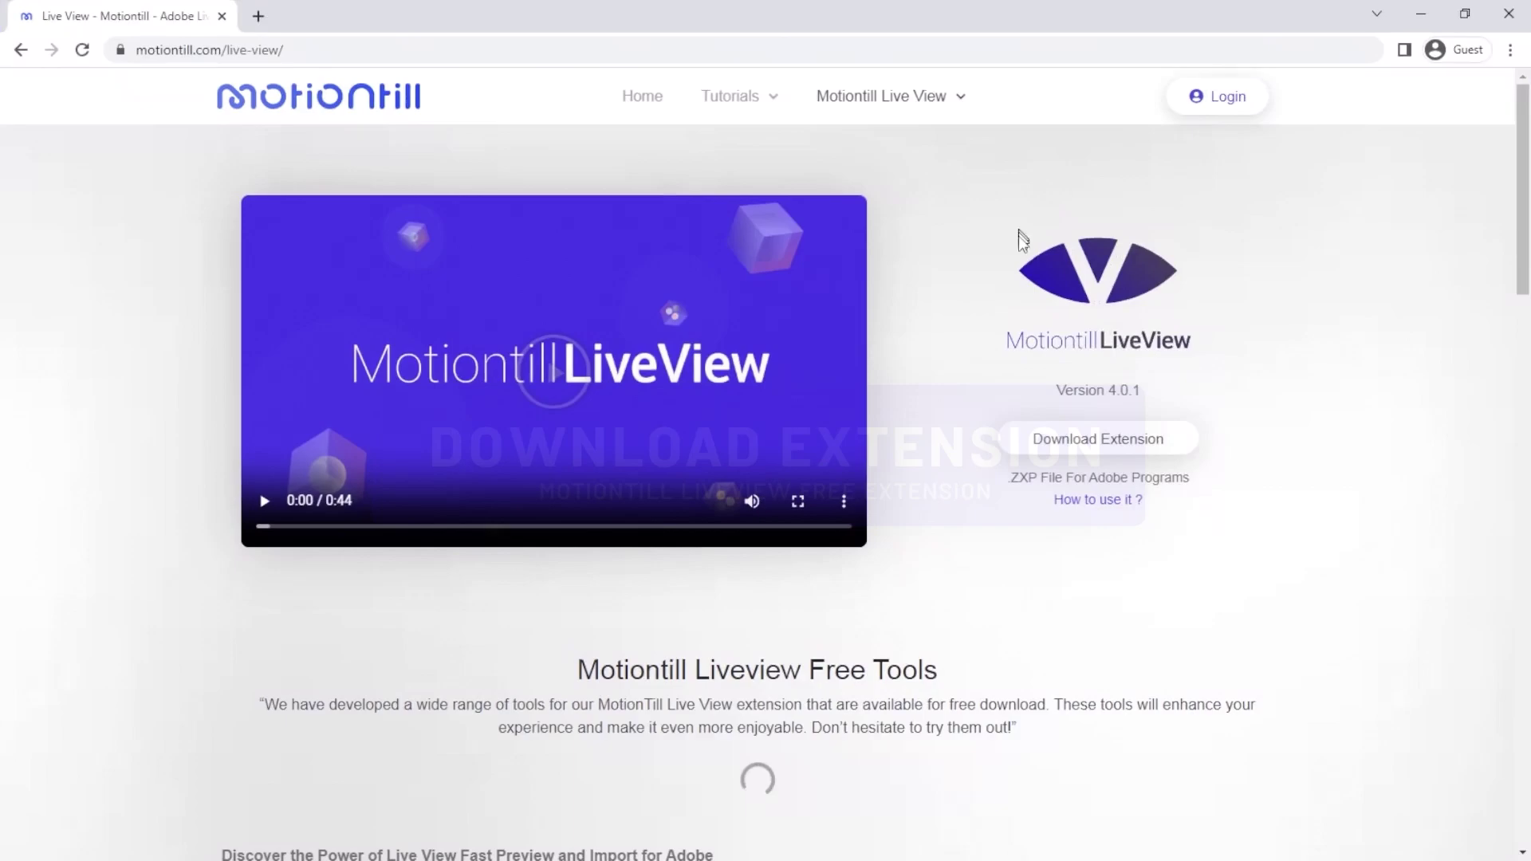
pyautogui.click(1073, 450)
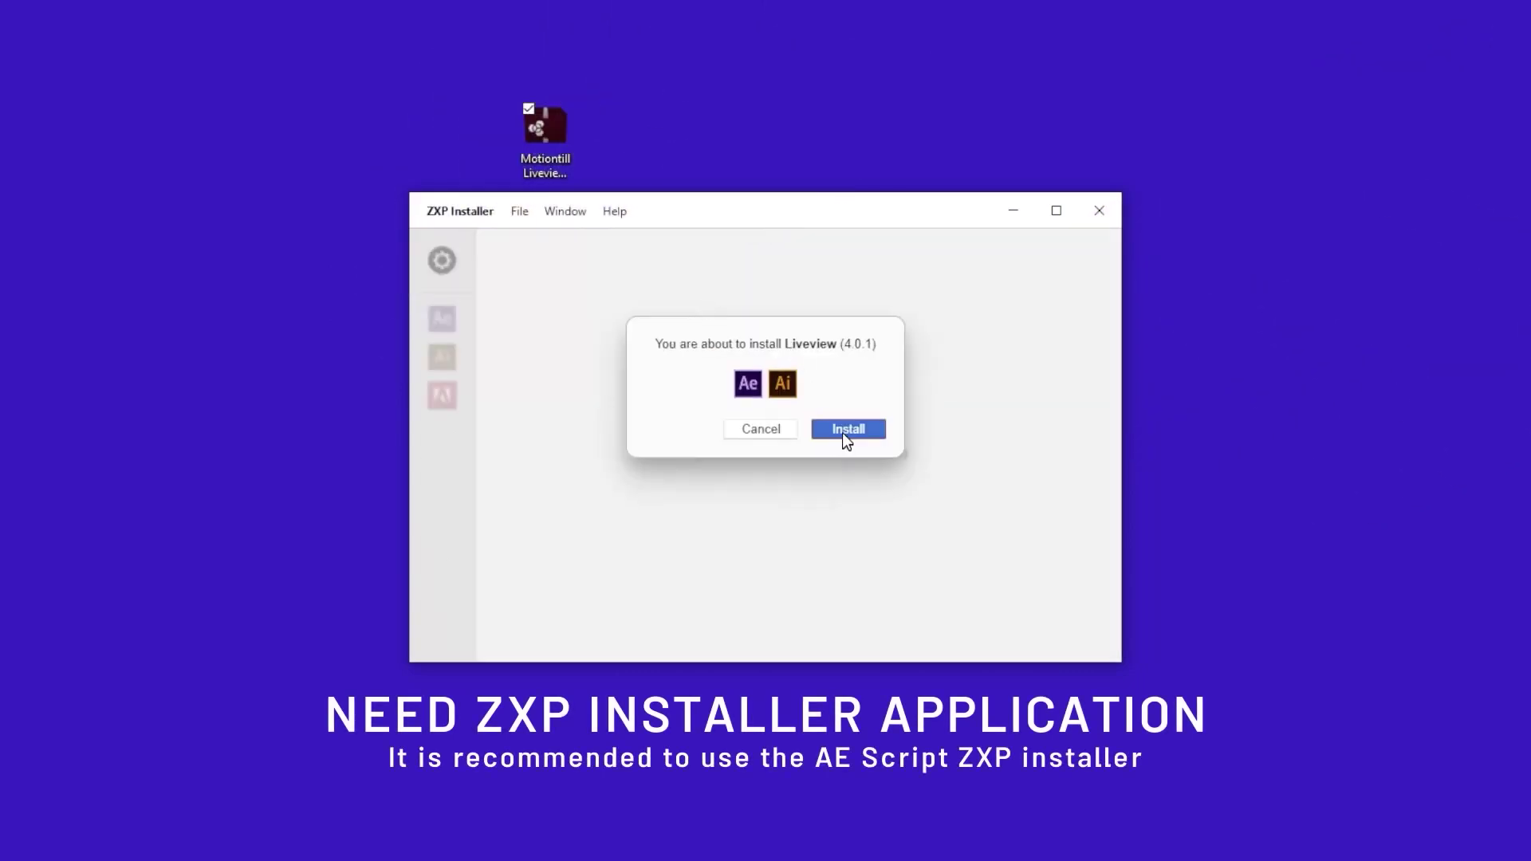
pyautogui.click(844, 432)
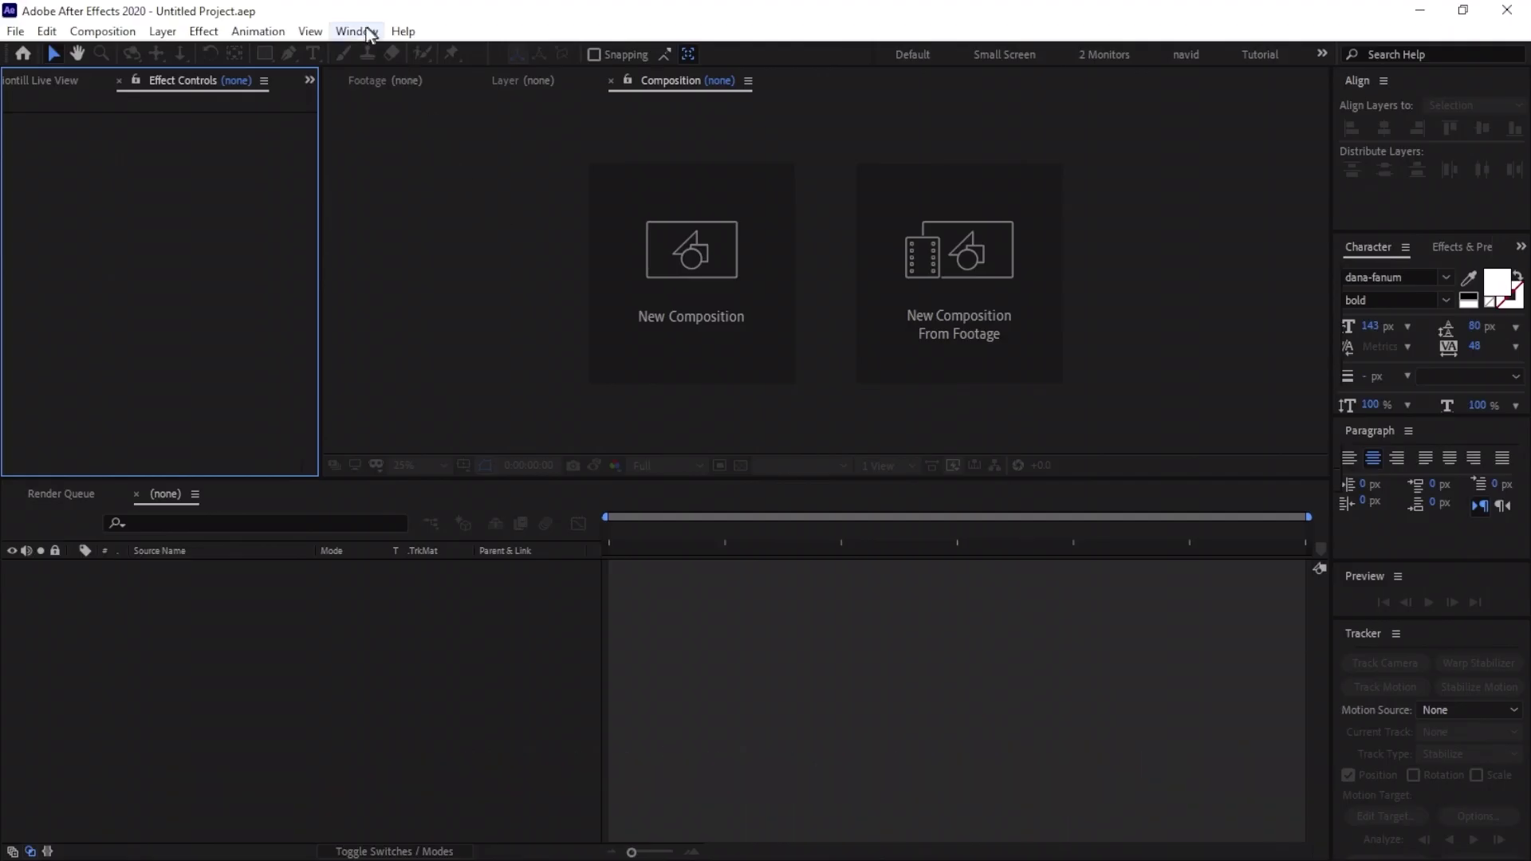
# Step: Open the Motiontill Live View panel and select list.liveview from Live View Friendly for import
pyautogui.click(356, 31)
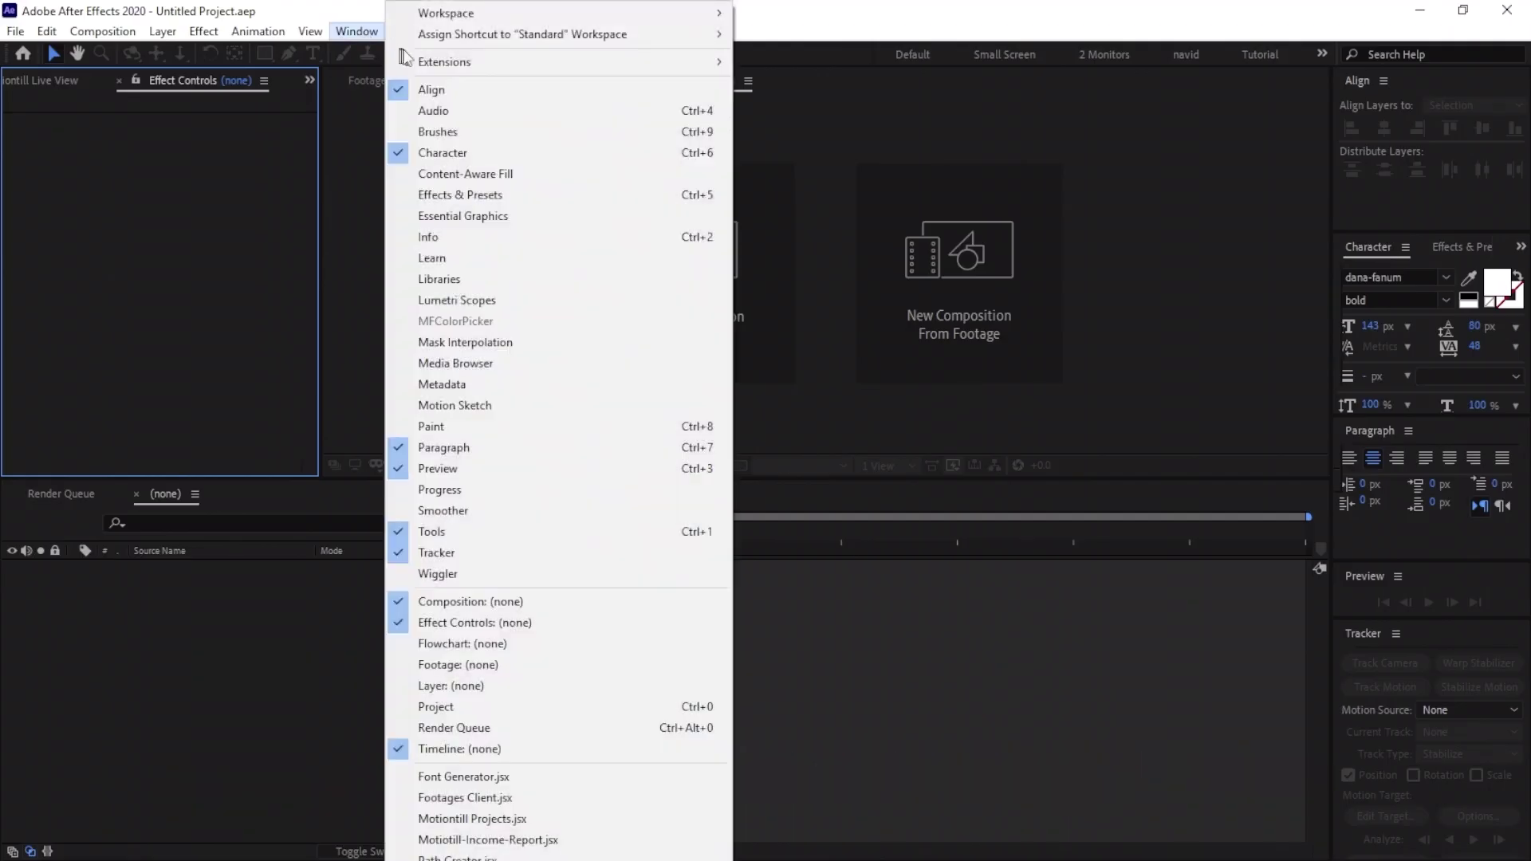
pyautogui.click(809, 230)
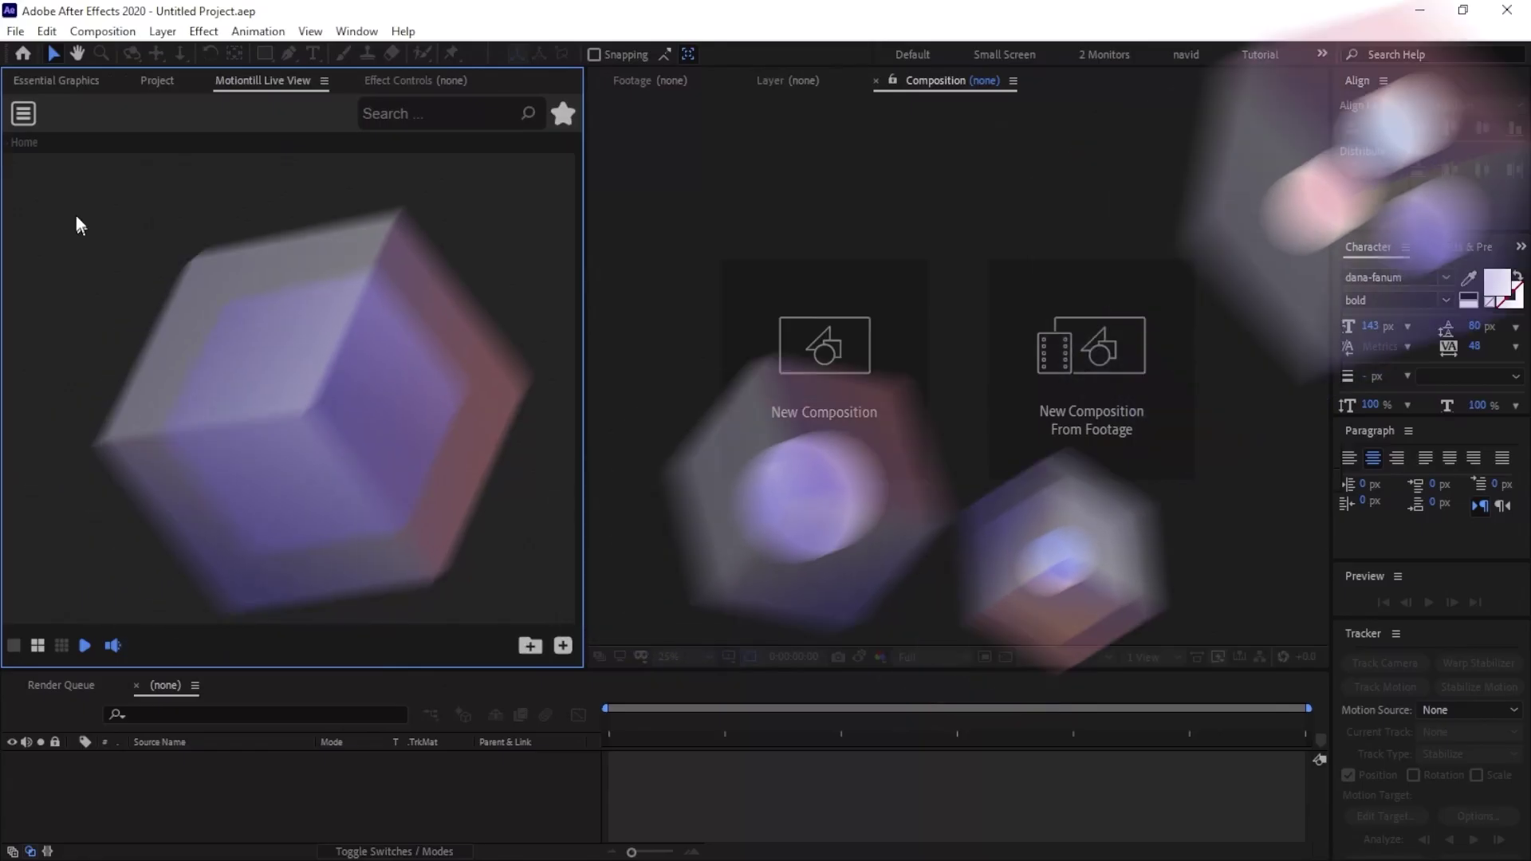
pyautogui.rightClick(77, 218)
pyautogui.click(120, 255)
pyautogui.doubleClick(209, 155)
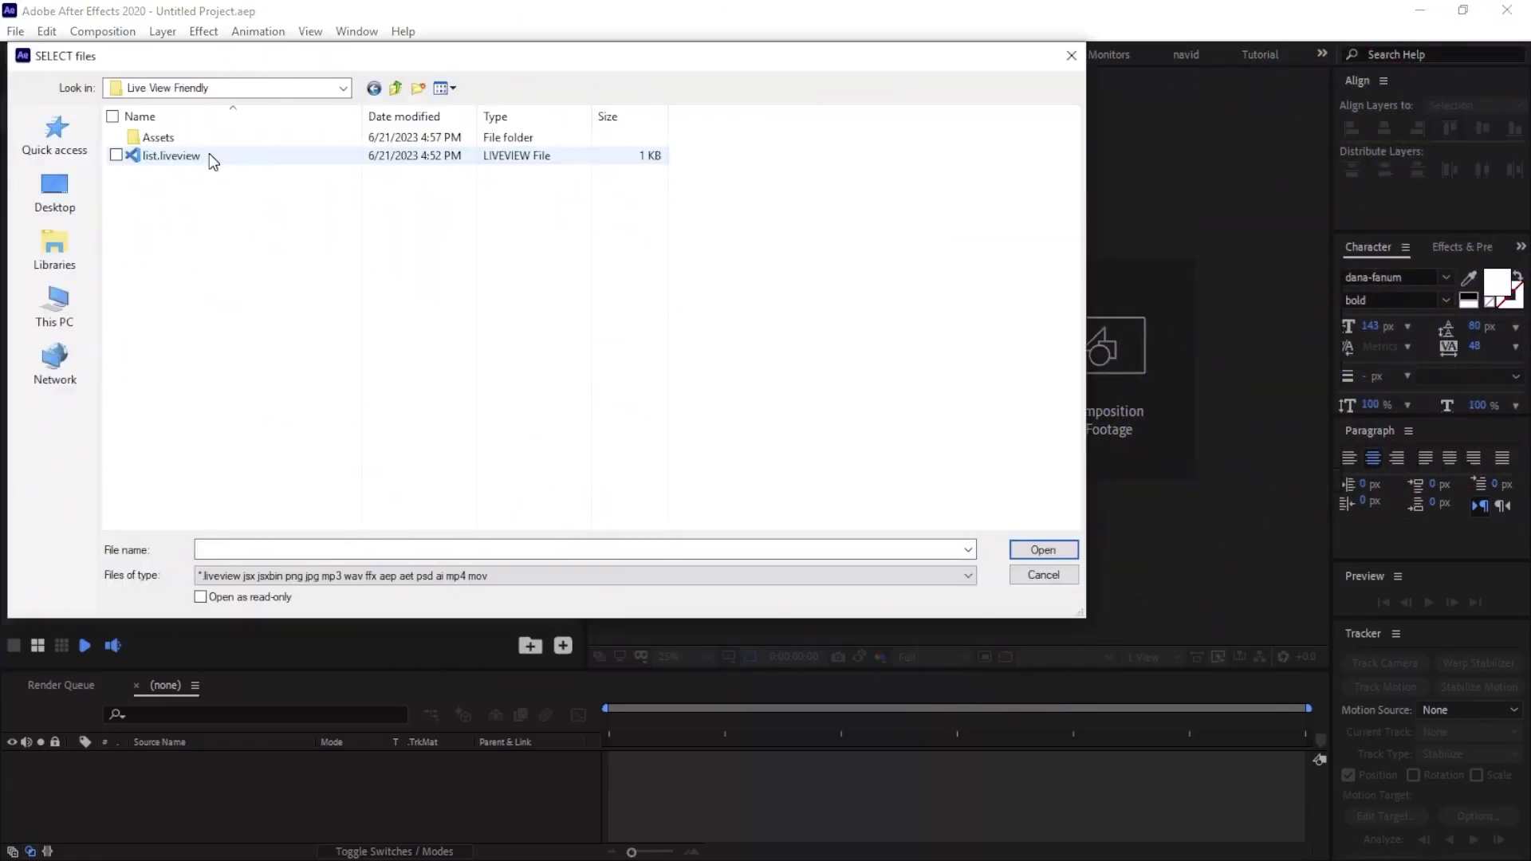
pyautogui.click(209, 155)
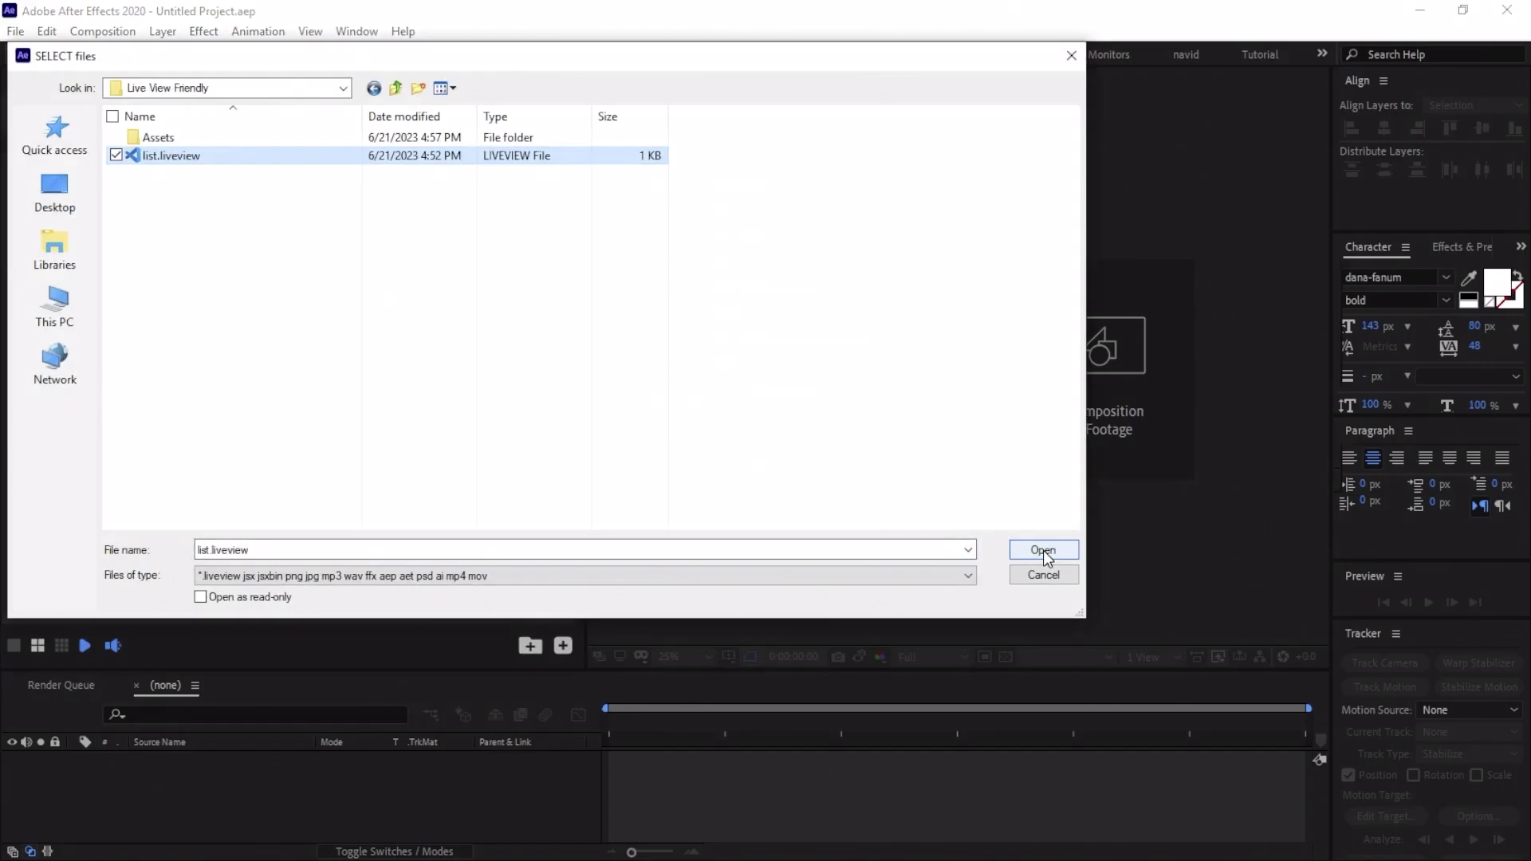
# Step: Import list.liveview and browse into Cartoon Animated > 01-Trends
pyautogui.click(1042, 550)
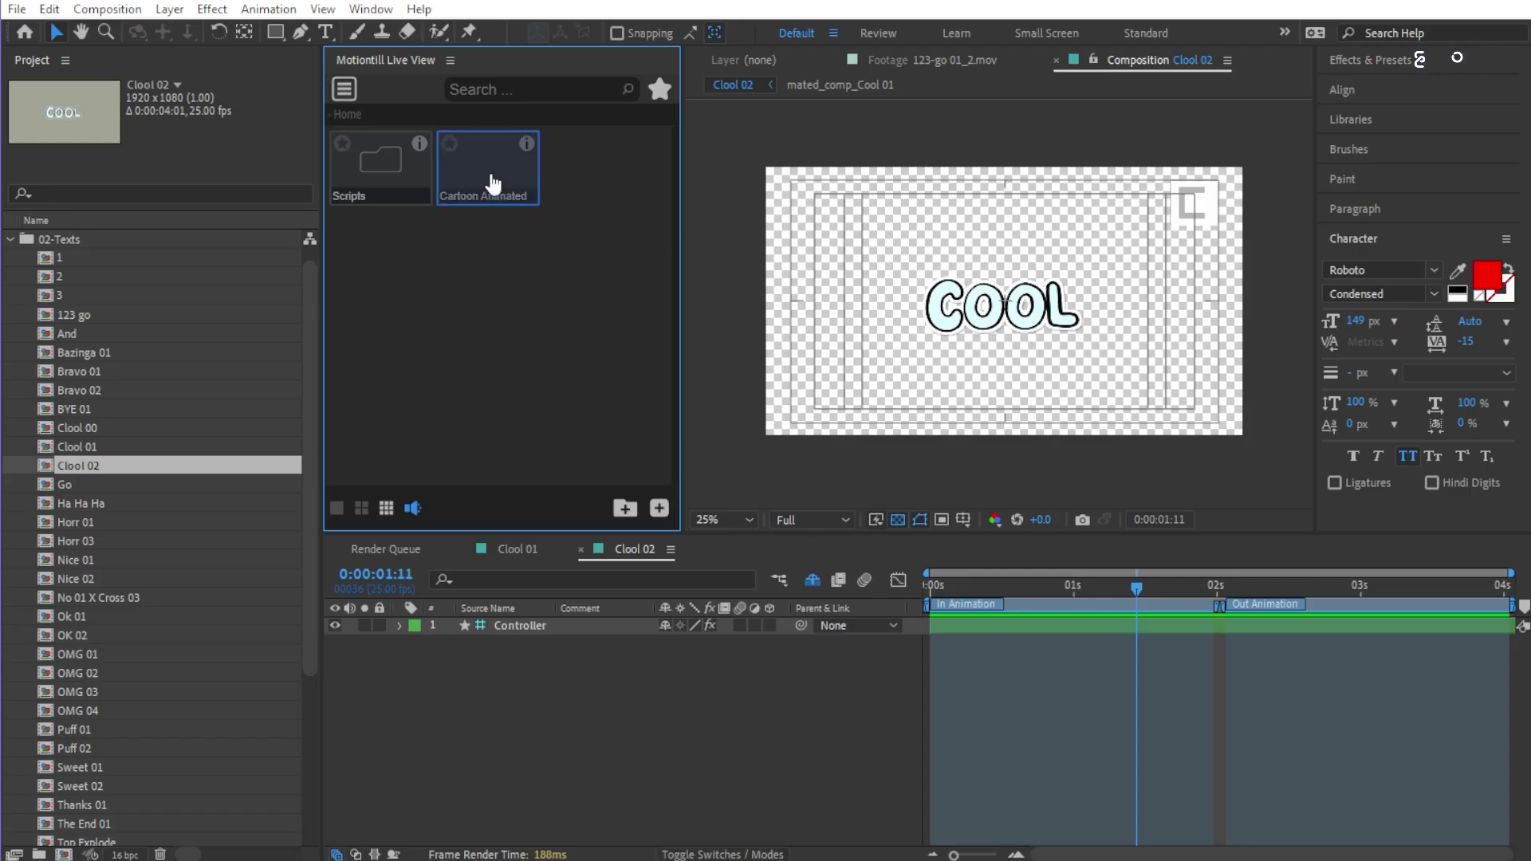
pyautogui.doubleClick(489, 185)
pyautogui.doubleClick(370, 190)
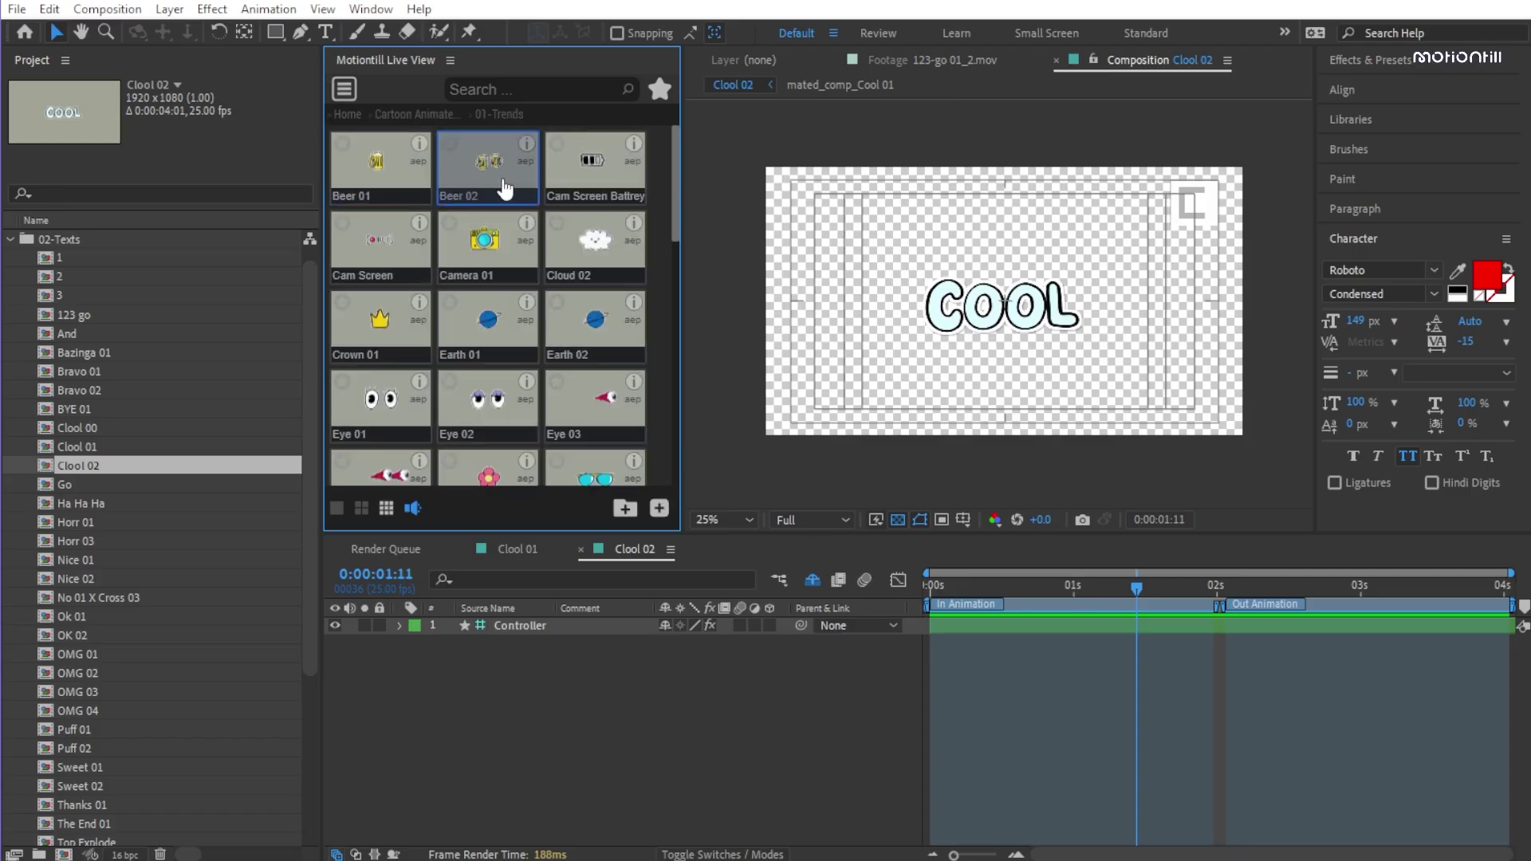
# Step: Enlarge the Live View panel and show the 01-Trends thumbnails in a three-column grid
pyautogui.click(337, 508)
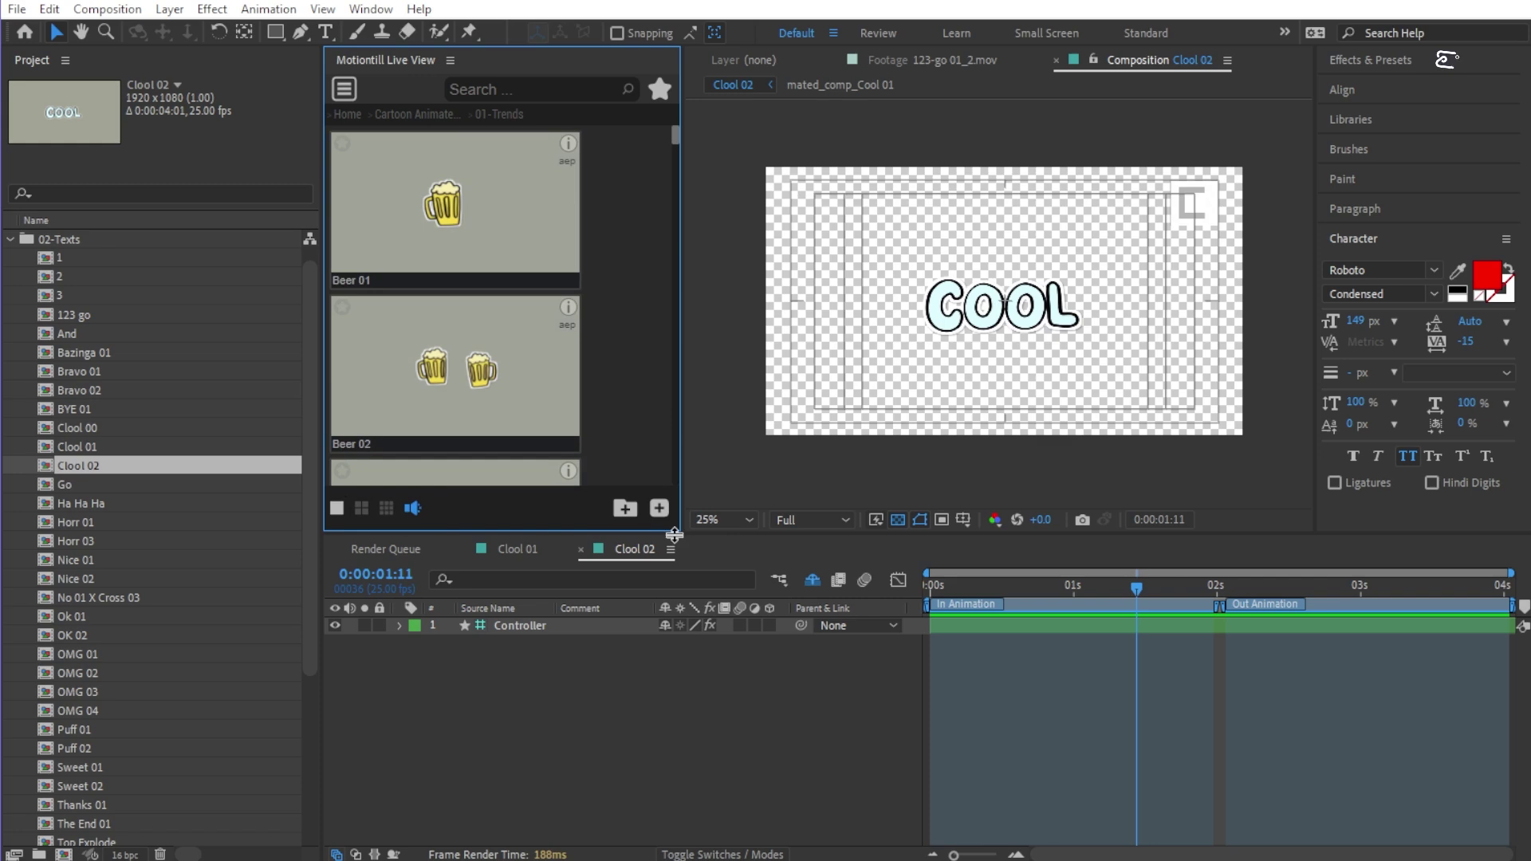
pyautogui.moveTo(673, 534)
pyautogui.mouseDown()
pyautogui.moveTo(991, 834)
pyautogui.moveTo(956, 826)
pyautogui.mouseUp()
pyautogui.scroll(-3, 840, 562)
pyautogui.scroll(-2, 781, 638)
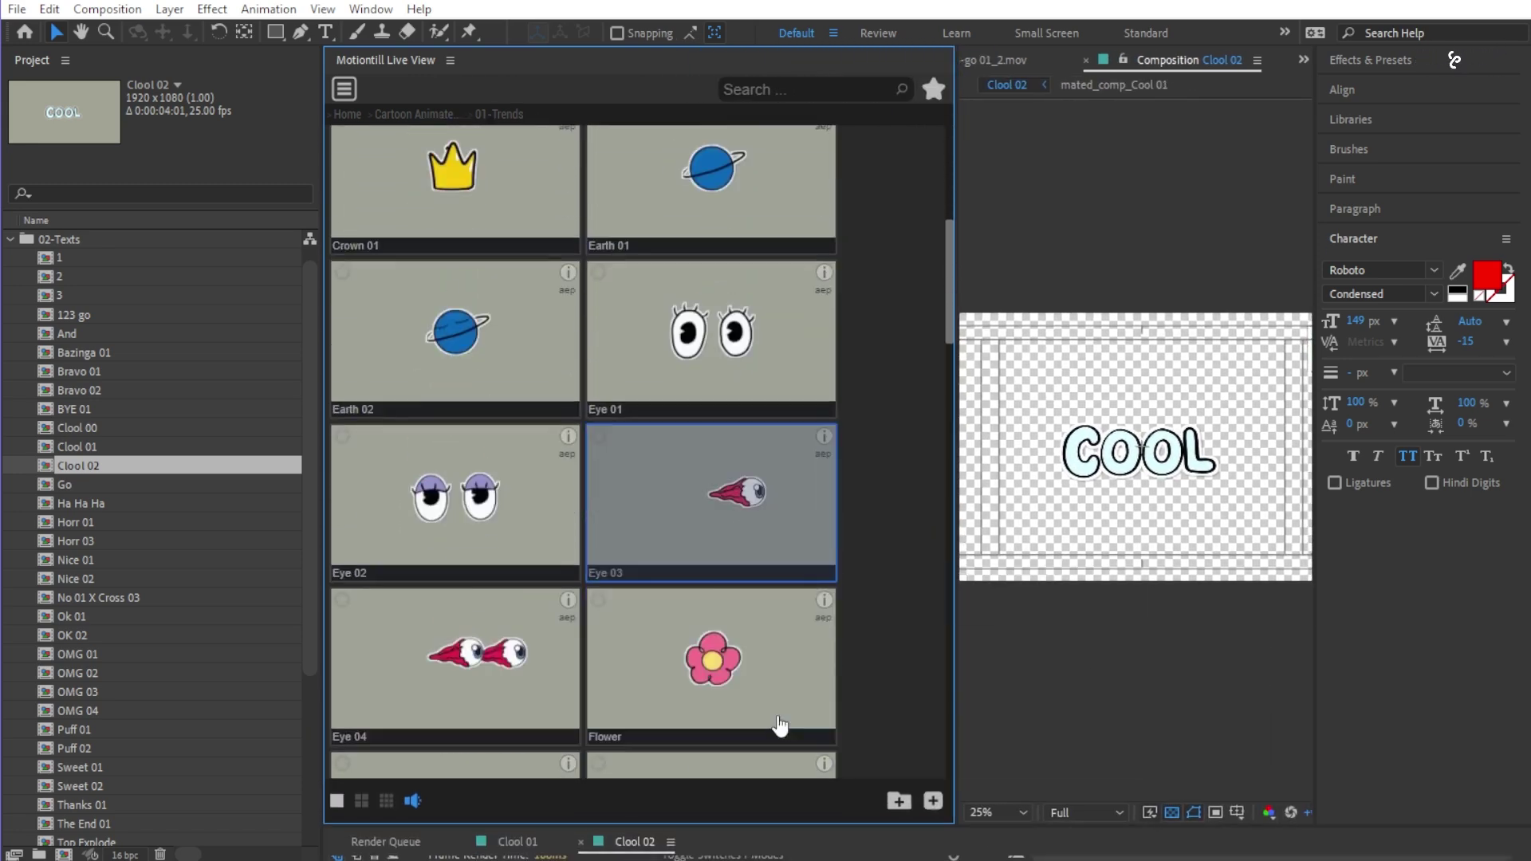
pyautogui.scroll(-2, 444, 672)
pyautogui.scroll(-2, 455, 619)
pyautogui.click(361, 800)
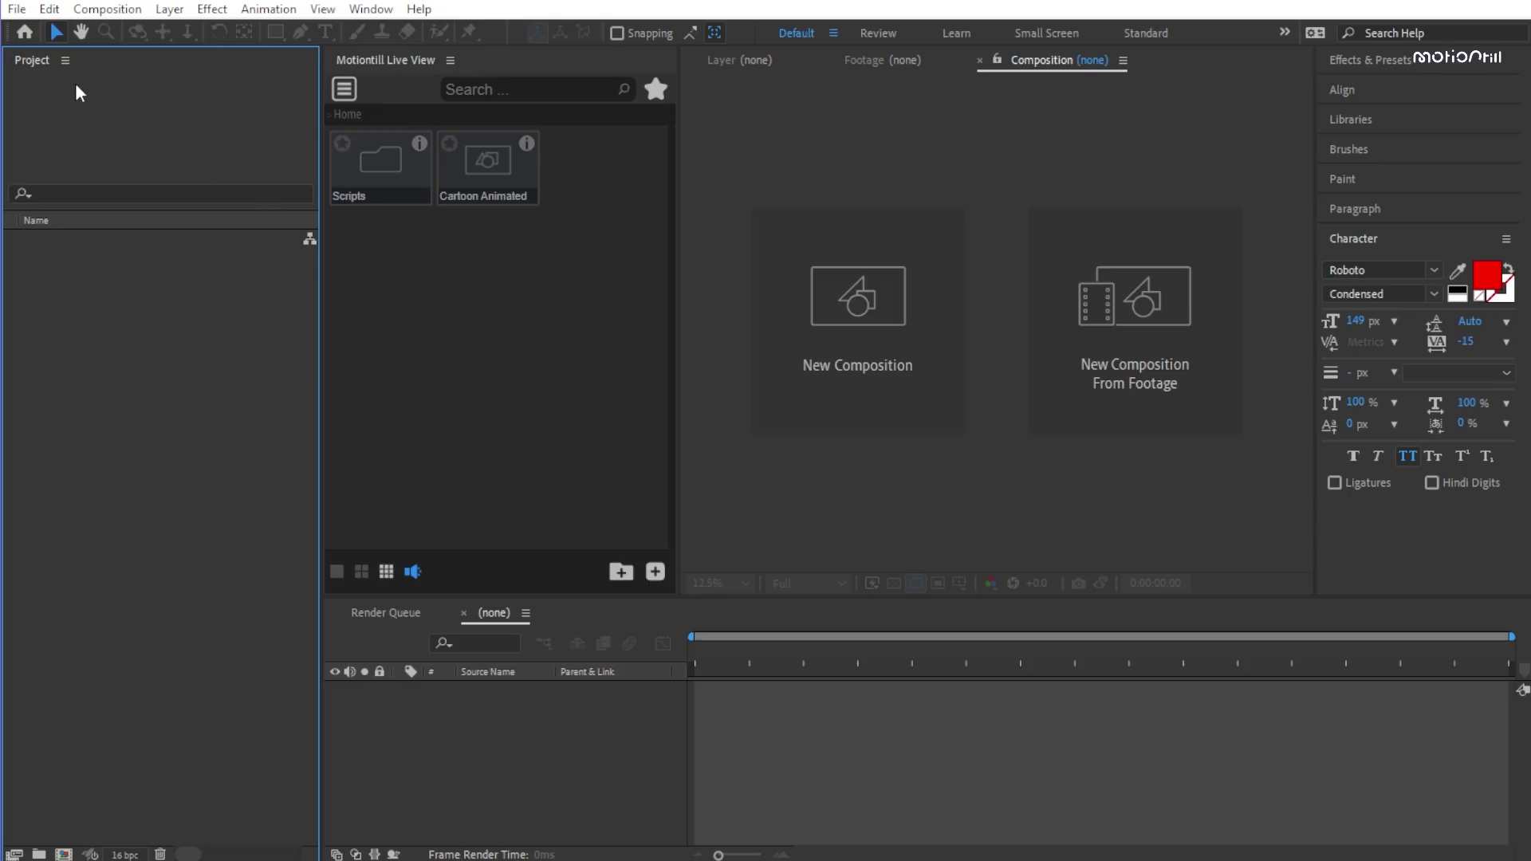
pyautogui.click(22, 11)
pyautogui.moveTo(53, 546)
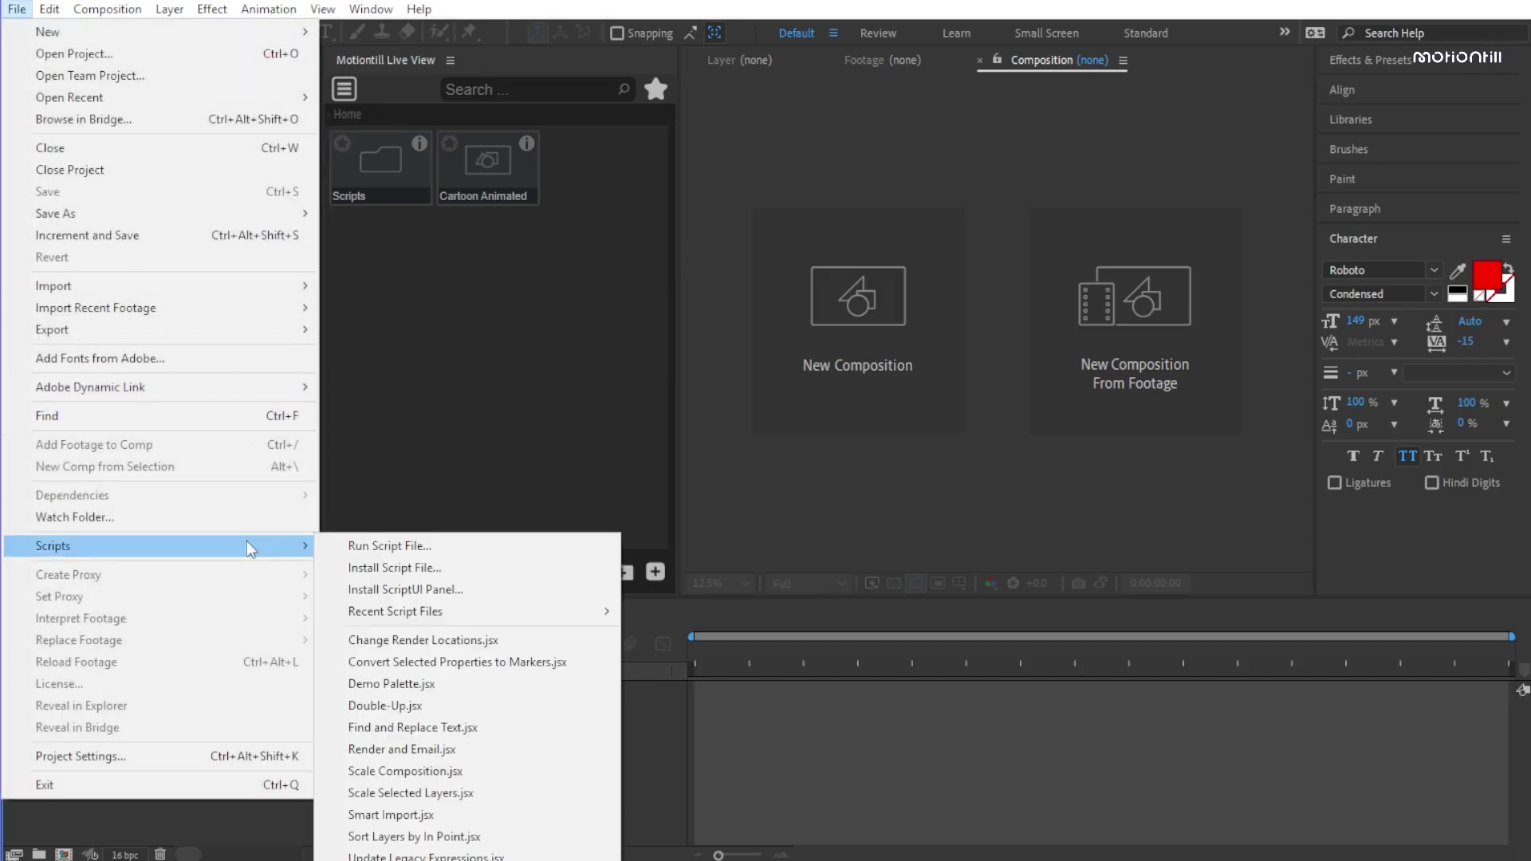
pyautogui.click(487, 753)
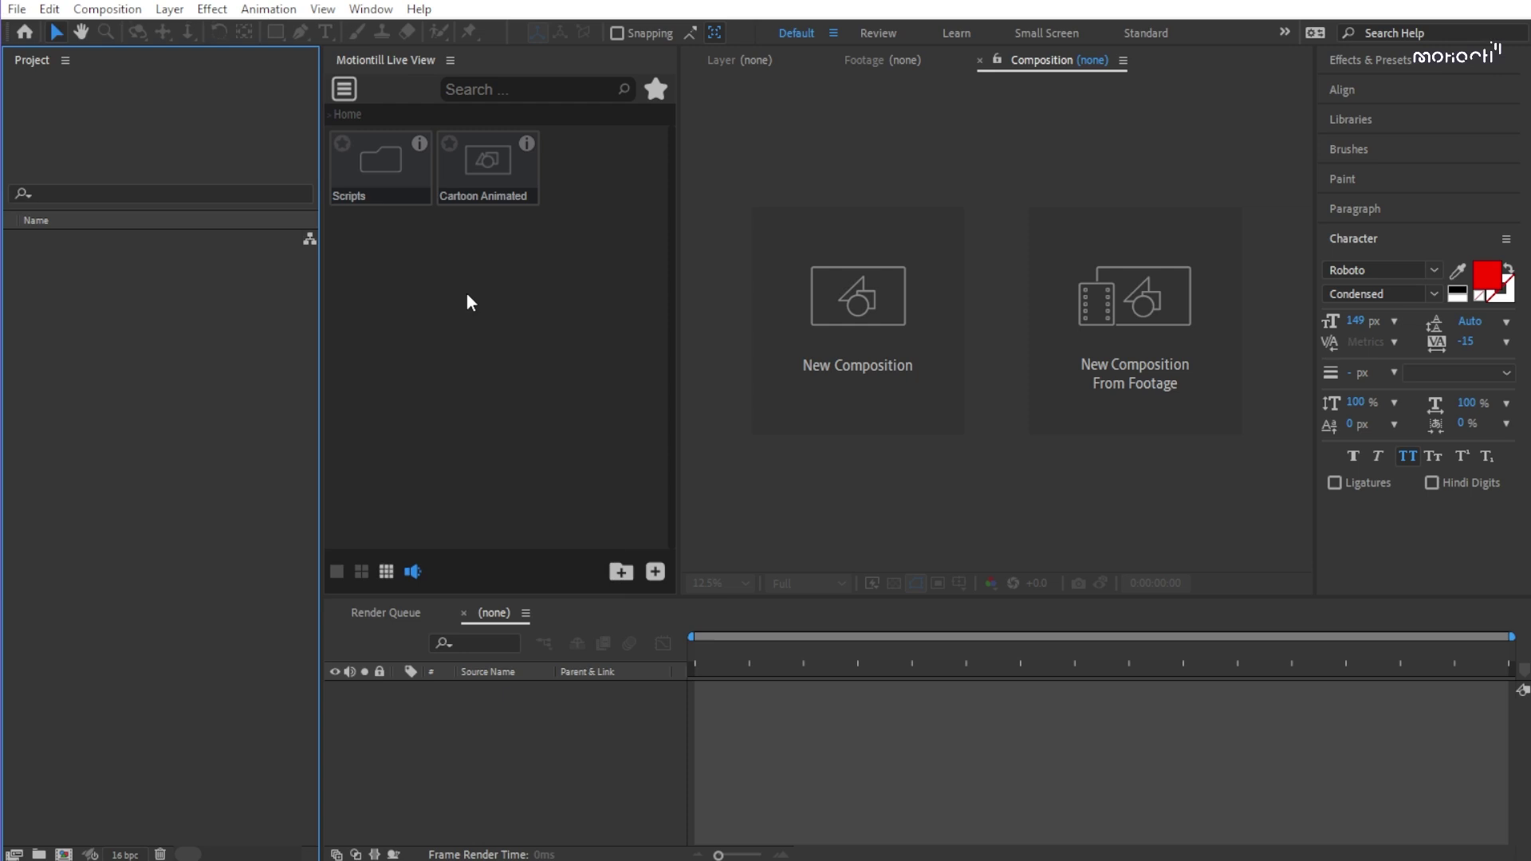
# Step: Open the Scripts folder in Live View and browse to the Package > 02-Texts folder
pyautogui.click(377, 190)
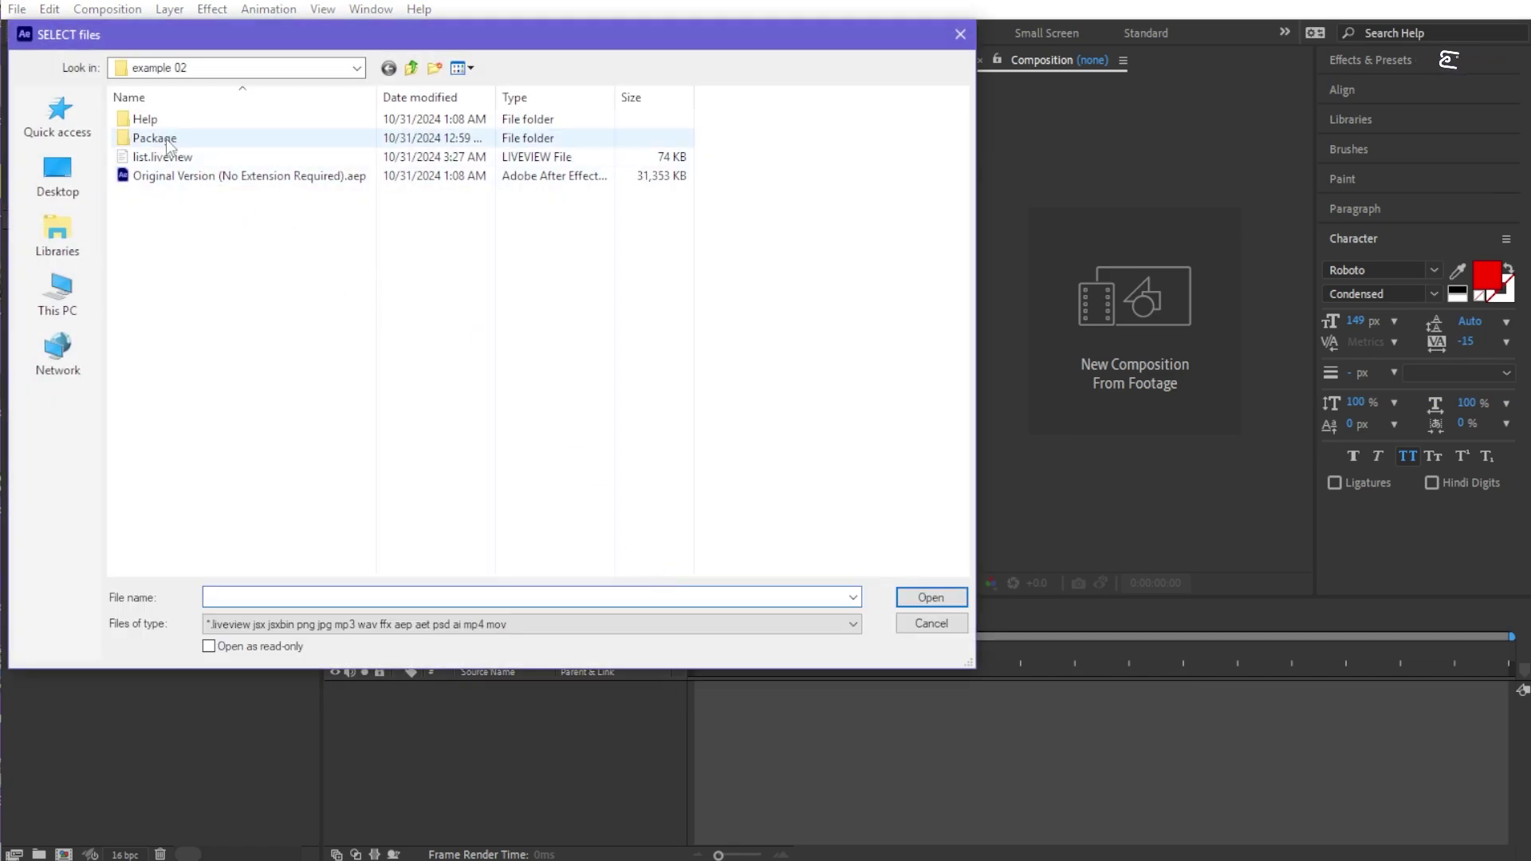
pyautogui.doubleClick(166, 139)
pyautogui.doubleClick(166, 139)
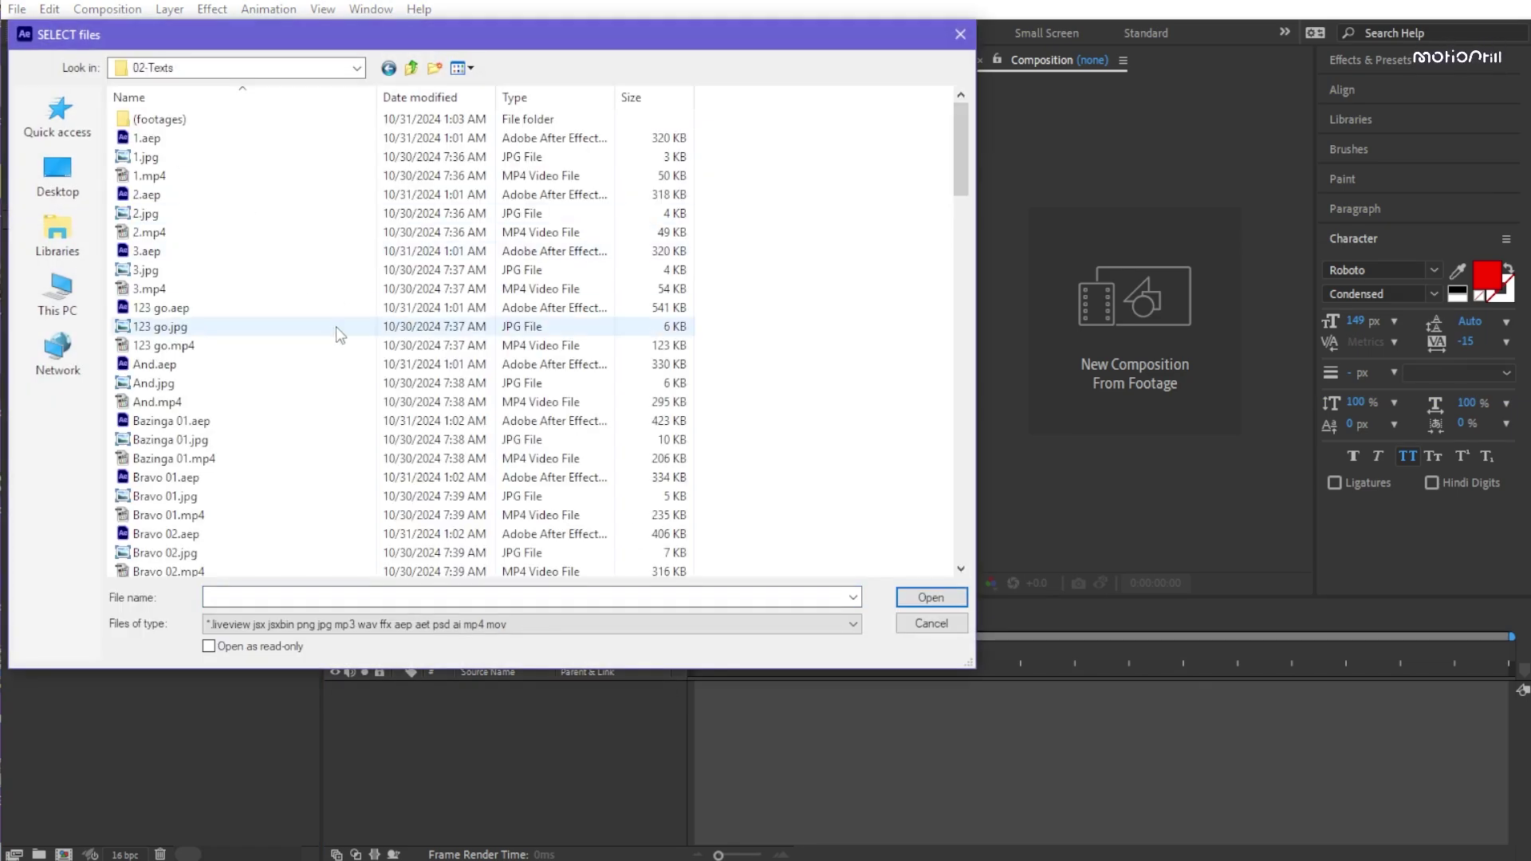
pyautogui.keyDown('ctrl'); pyautogui.scroll(1, 638, 247); pyautogui.keyUp('ctrl')
pyautogui.keyDown('ctrl'); pyautogui.scroll(1, 598, 255); pyautogui.keyUp('ctrl')
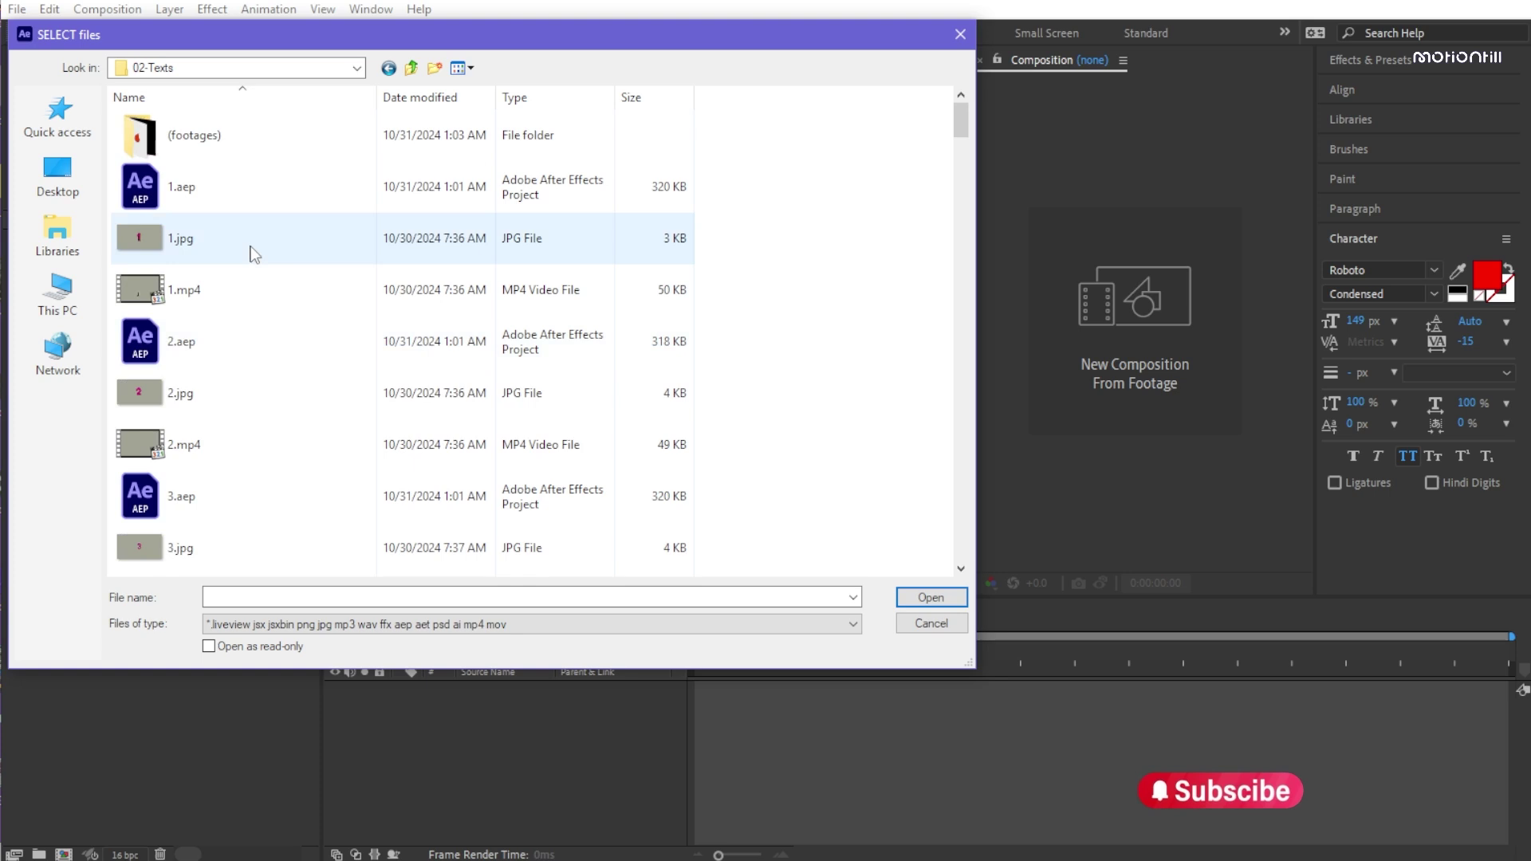
pyautogui.keyDown('ctrl'); pyautogui.scroll(1, 263, 256); pyautogui.keyUp('ctrl')
pyautogui.keyDown('ctrl'); pyautogui.scroll(2, 279, 265); pyautogui.keyUp('ctrl')
pyautogui.keyDown('ctrl'); pyautogui.scroll(1, 295, 271); pyautogui.keyUp('ctrl')
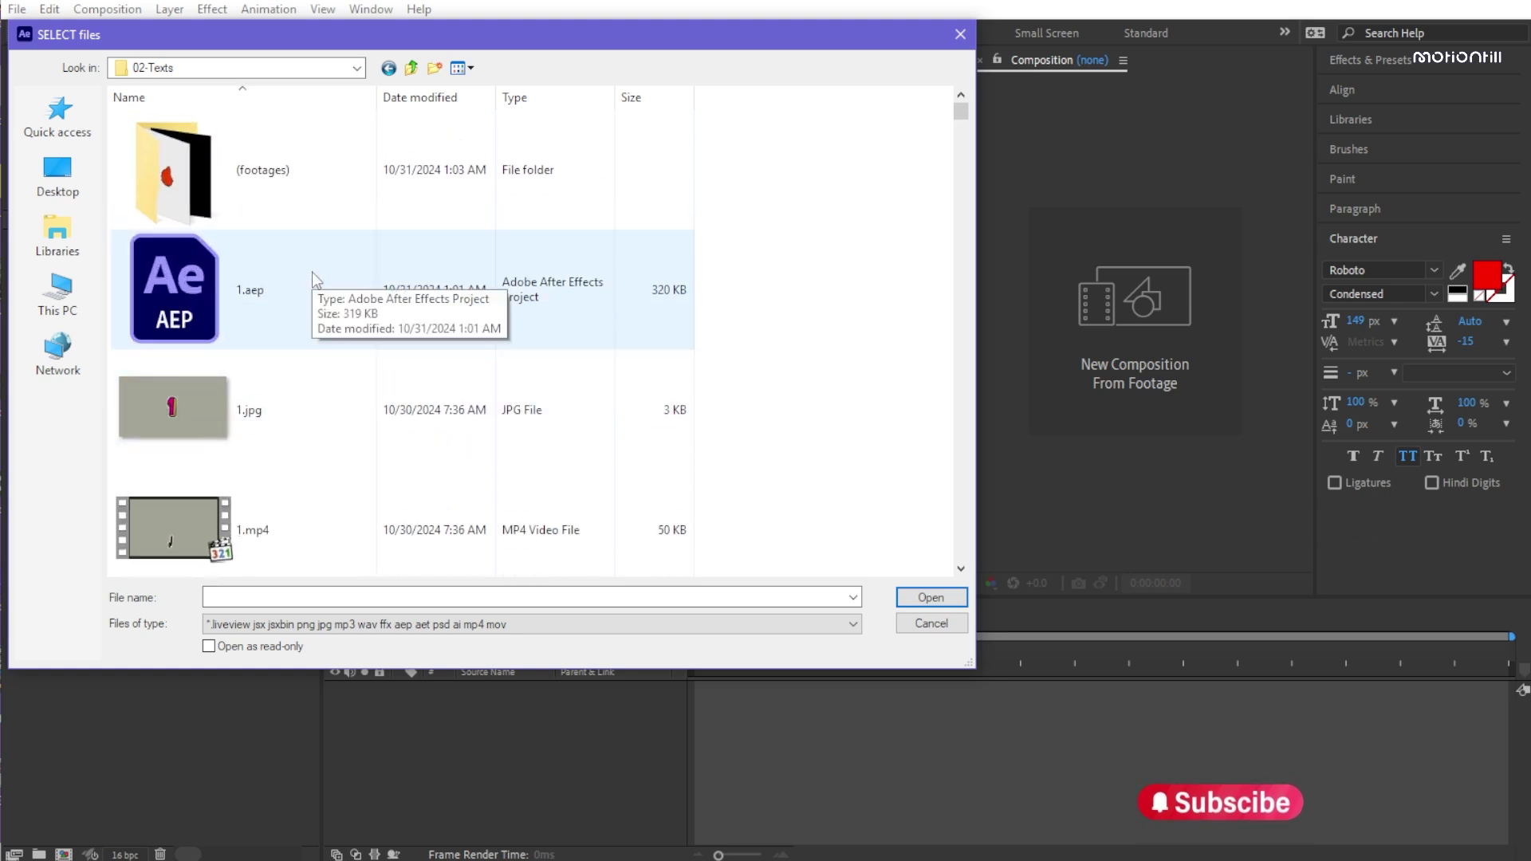
pyautogui.scroll(-1, 312, 271)
pyautogui.scroll(1, 313, 271)
# Step: Select the 1.aep and 2.aep project files together
pyautogui.click(189, 310)
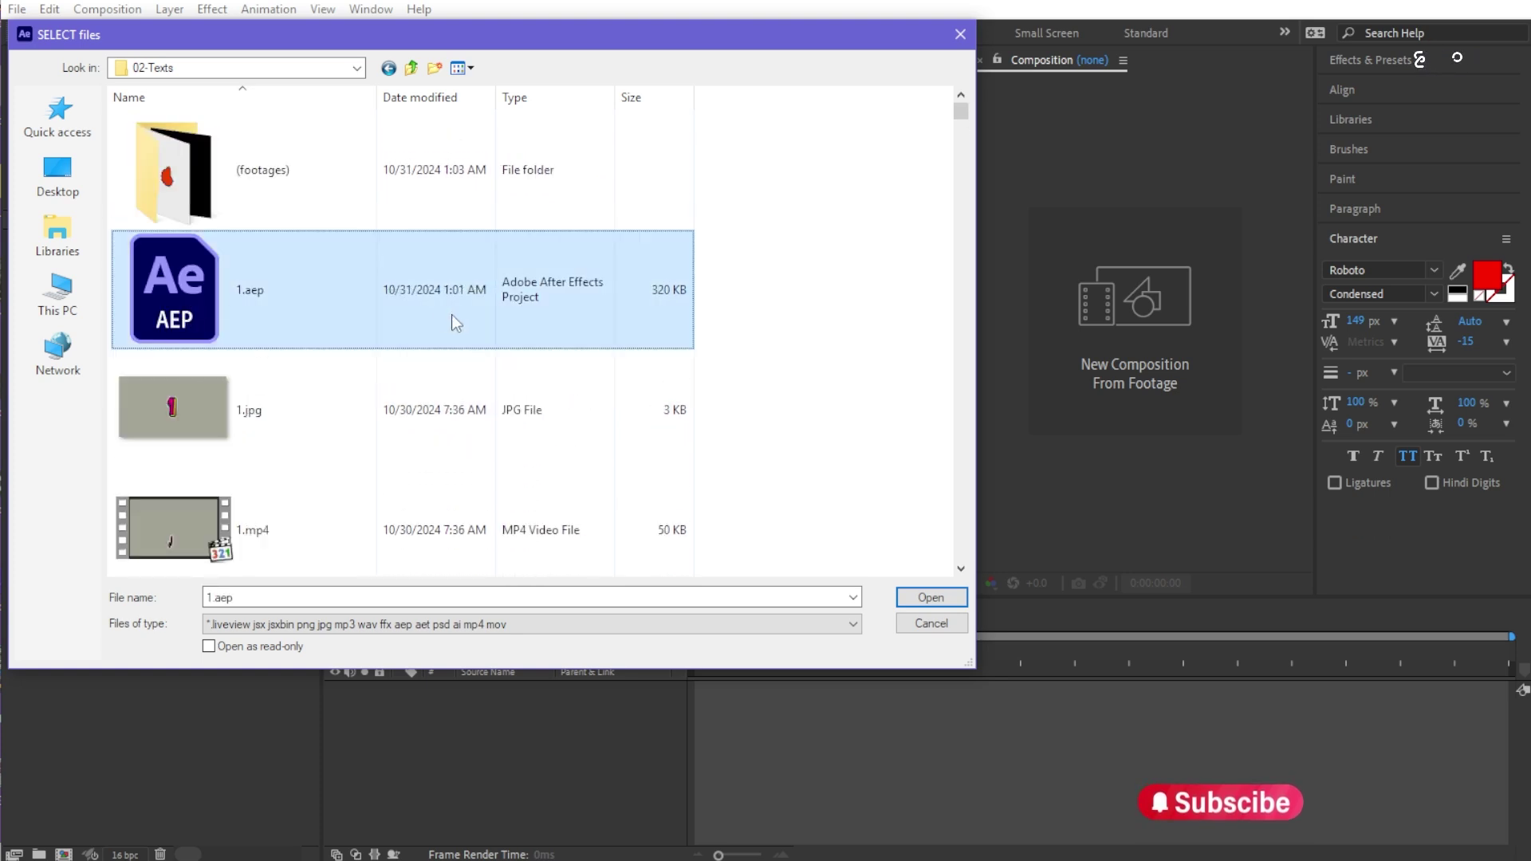
pyautogui.scroll(-2, 446, 326)
pyautogui.keyDown('ctrl'); pyautogui.click(324, 402); pyautogui.keyUp('ctrl')
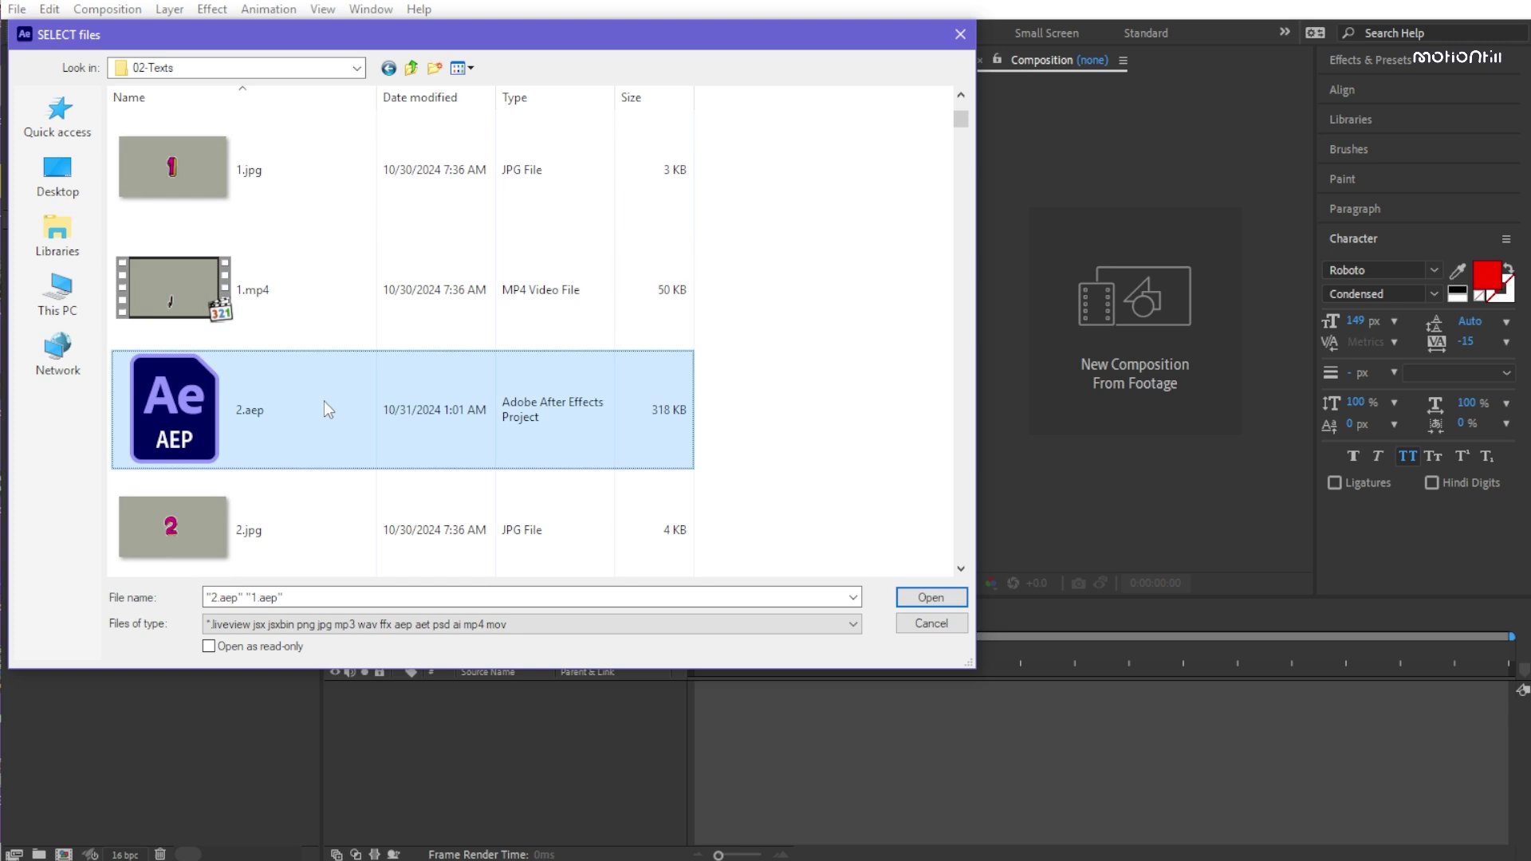
pyautogui.scroll(2, 324, 400)
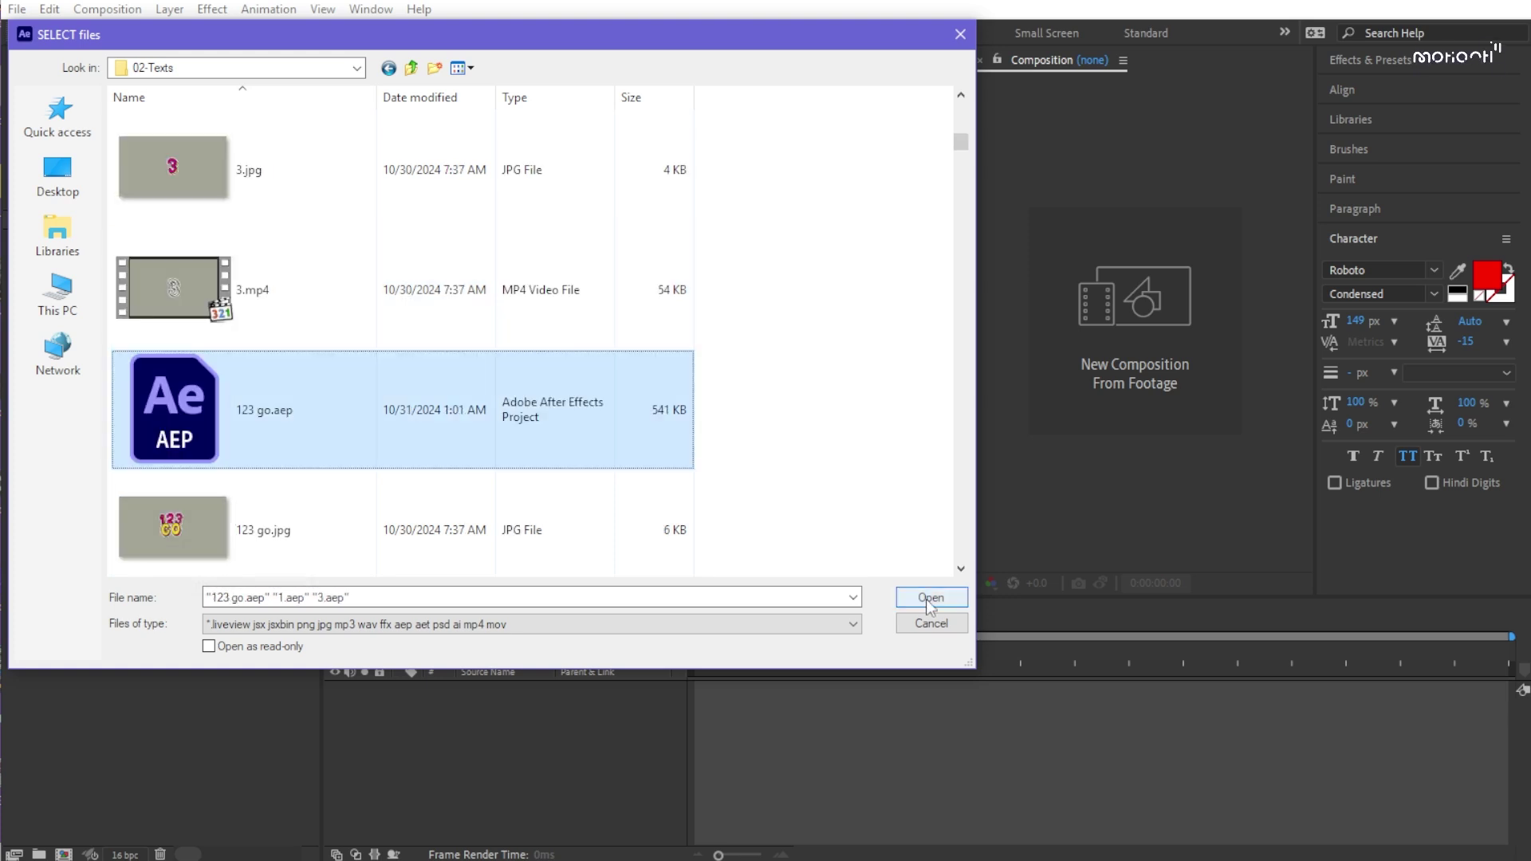
# Step: Add the selected files, import 123 go from Live View, and open its 123 go composition
pyautogui.click(928, 603)
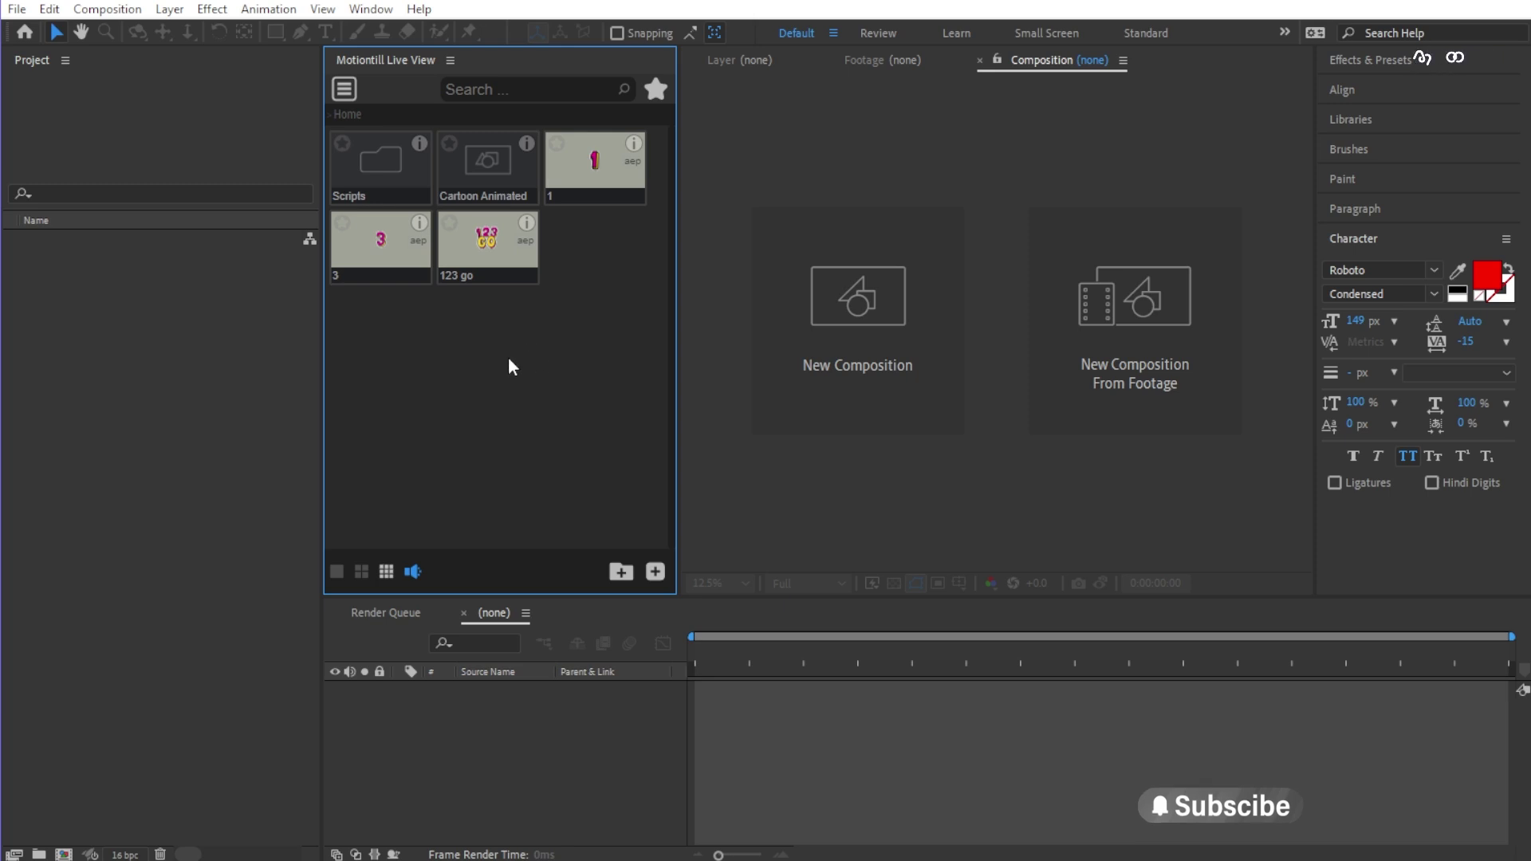
pyautogui.click(504, 254)
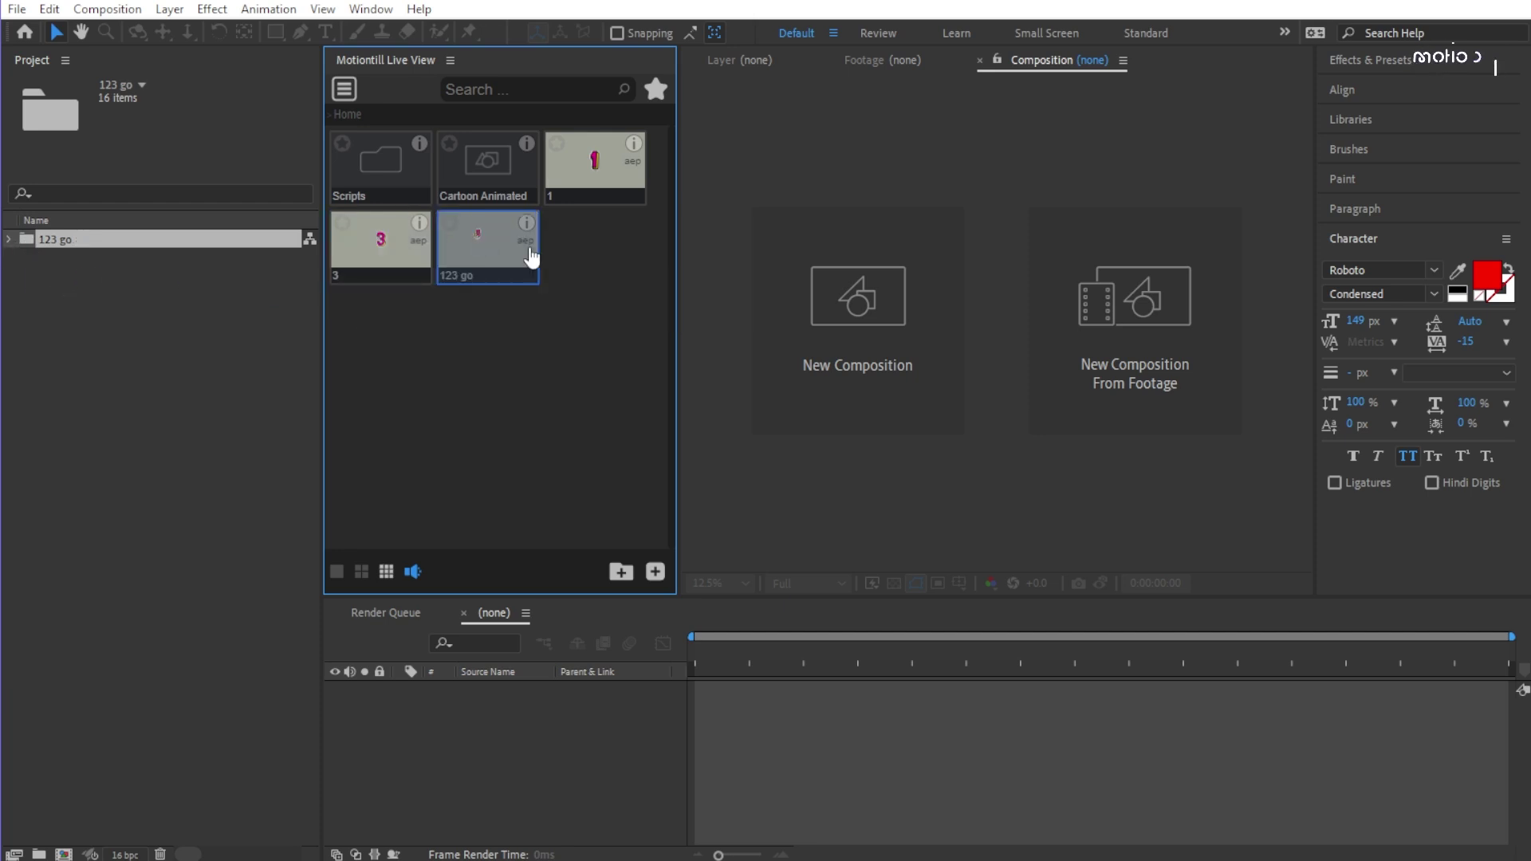
pyautogui.click(9, 241)
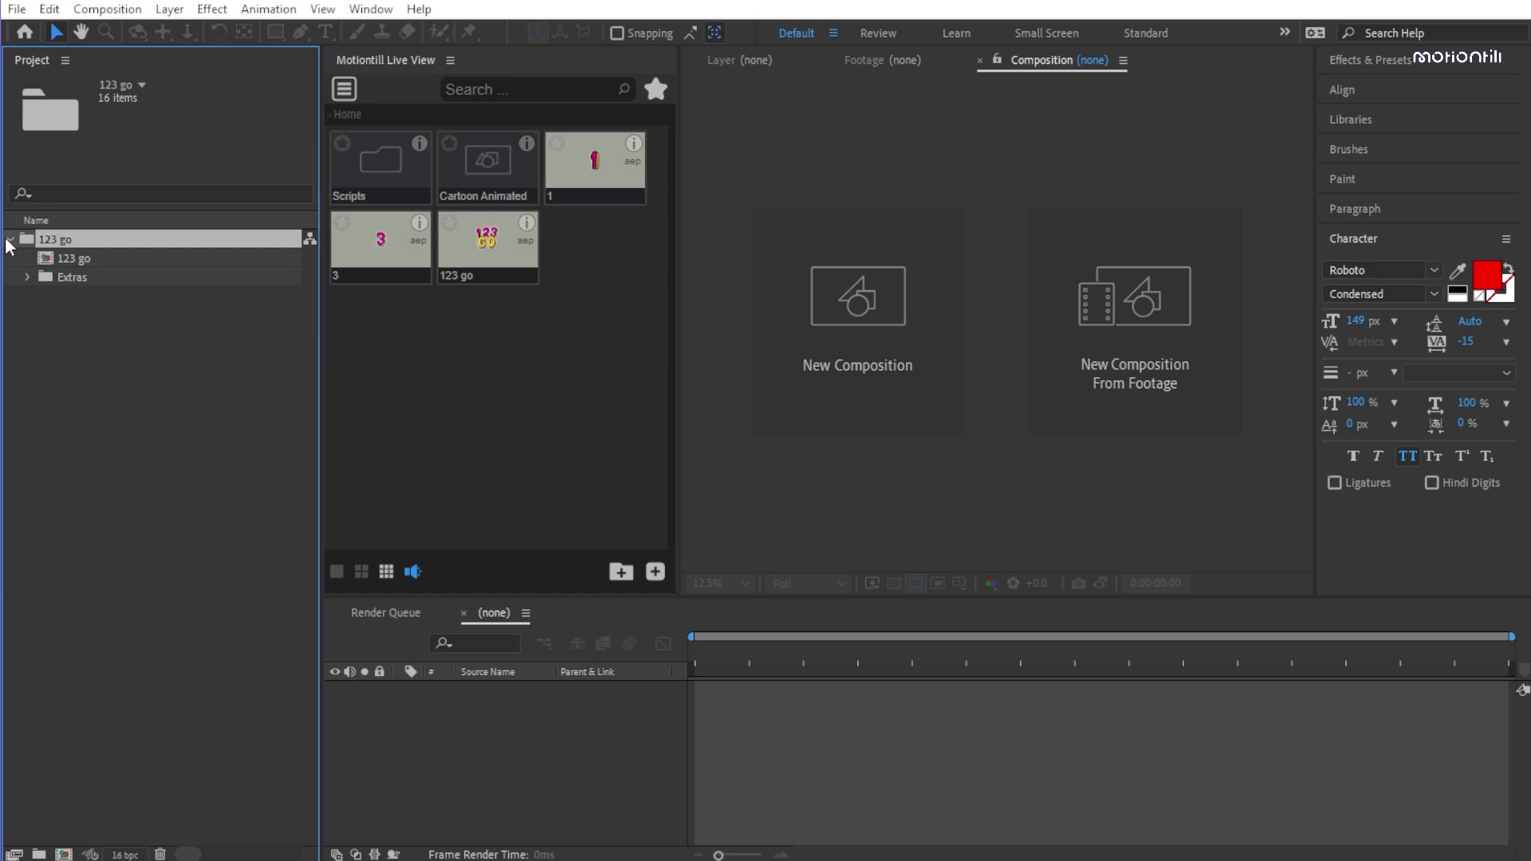
pyautogui.doubleClick(33, 259)
# Step: Create a new Live View folder named 'my items' and move 123 go into it
pyautogui.click(571, 411)
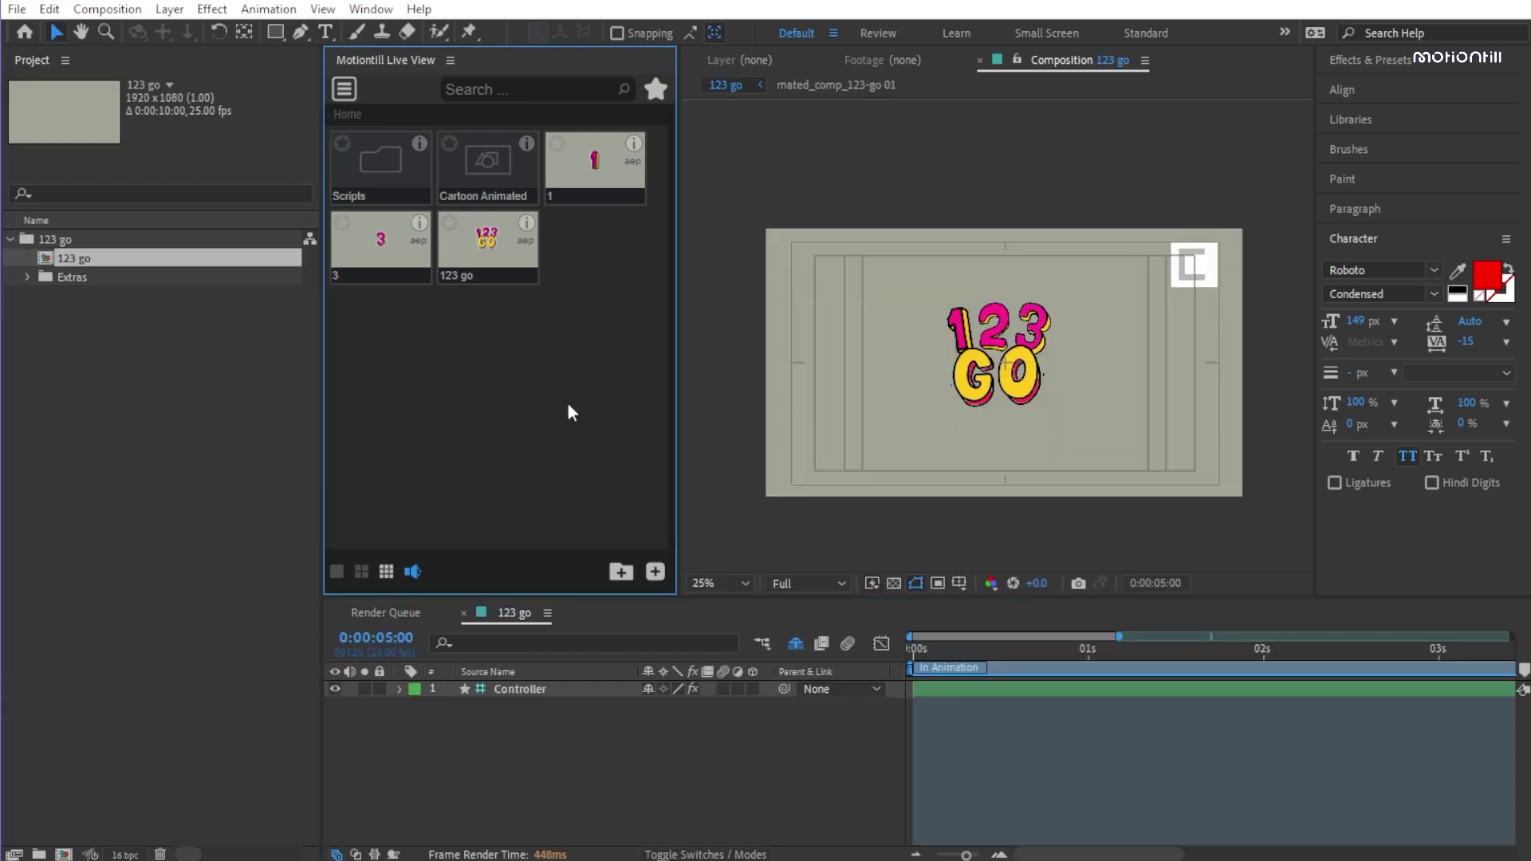
pyautogui.click(627, 579)
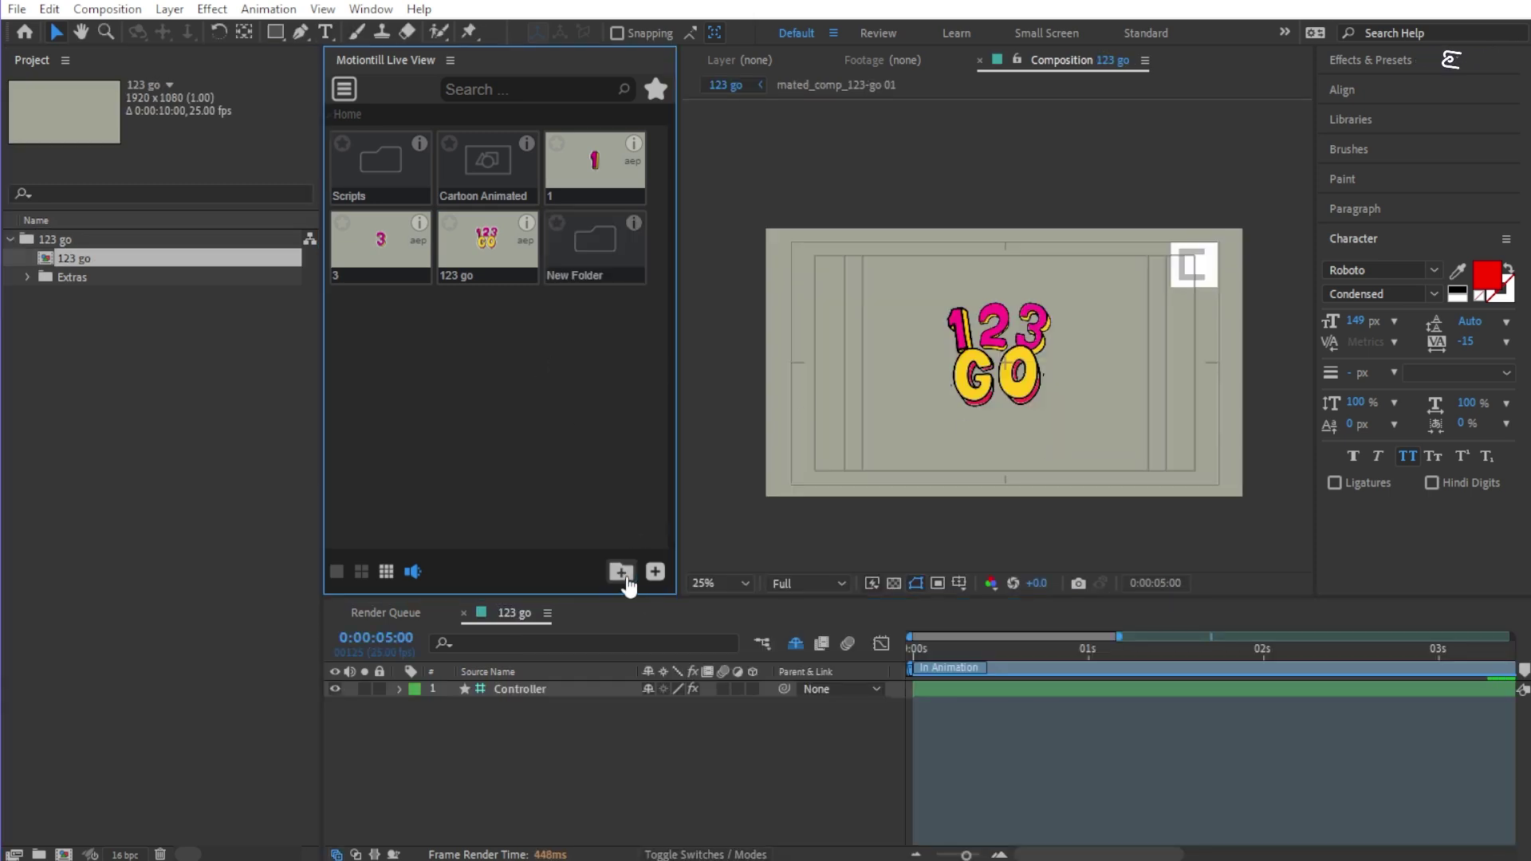
pyautogui.rightClick(594, 279)
pyautogui.click(574, 296)
pyautogui.write('my items')
pyautogui.press('Return')
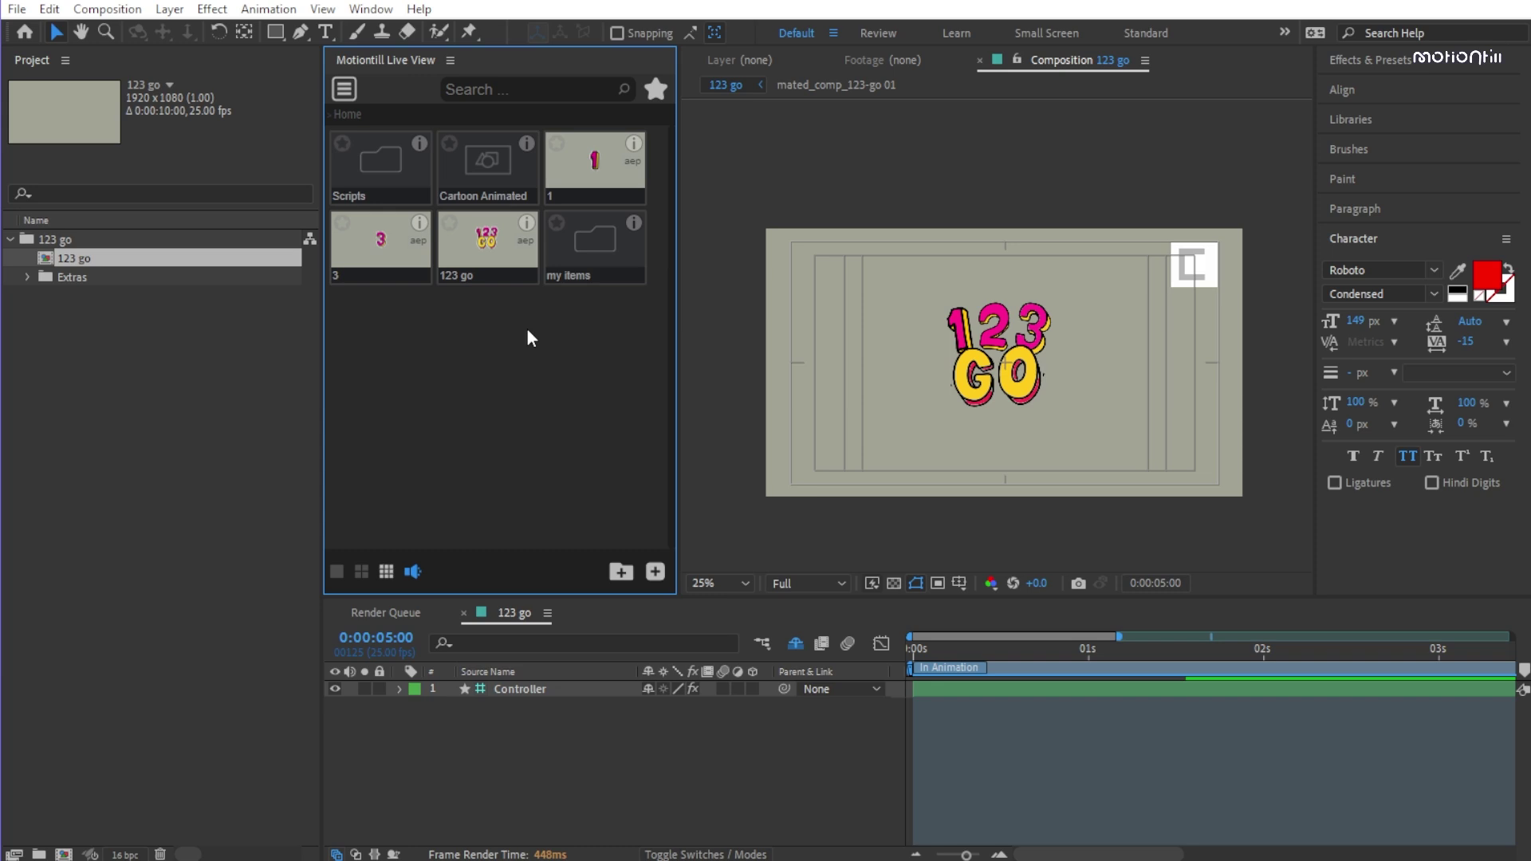
pyautogui.moveTo(488, 247); pyautogui.dragTo(586, 249)
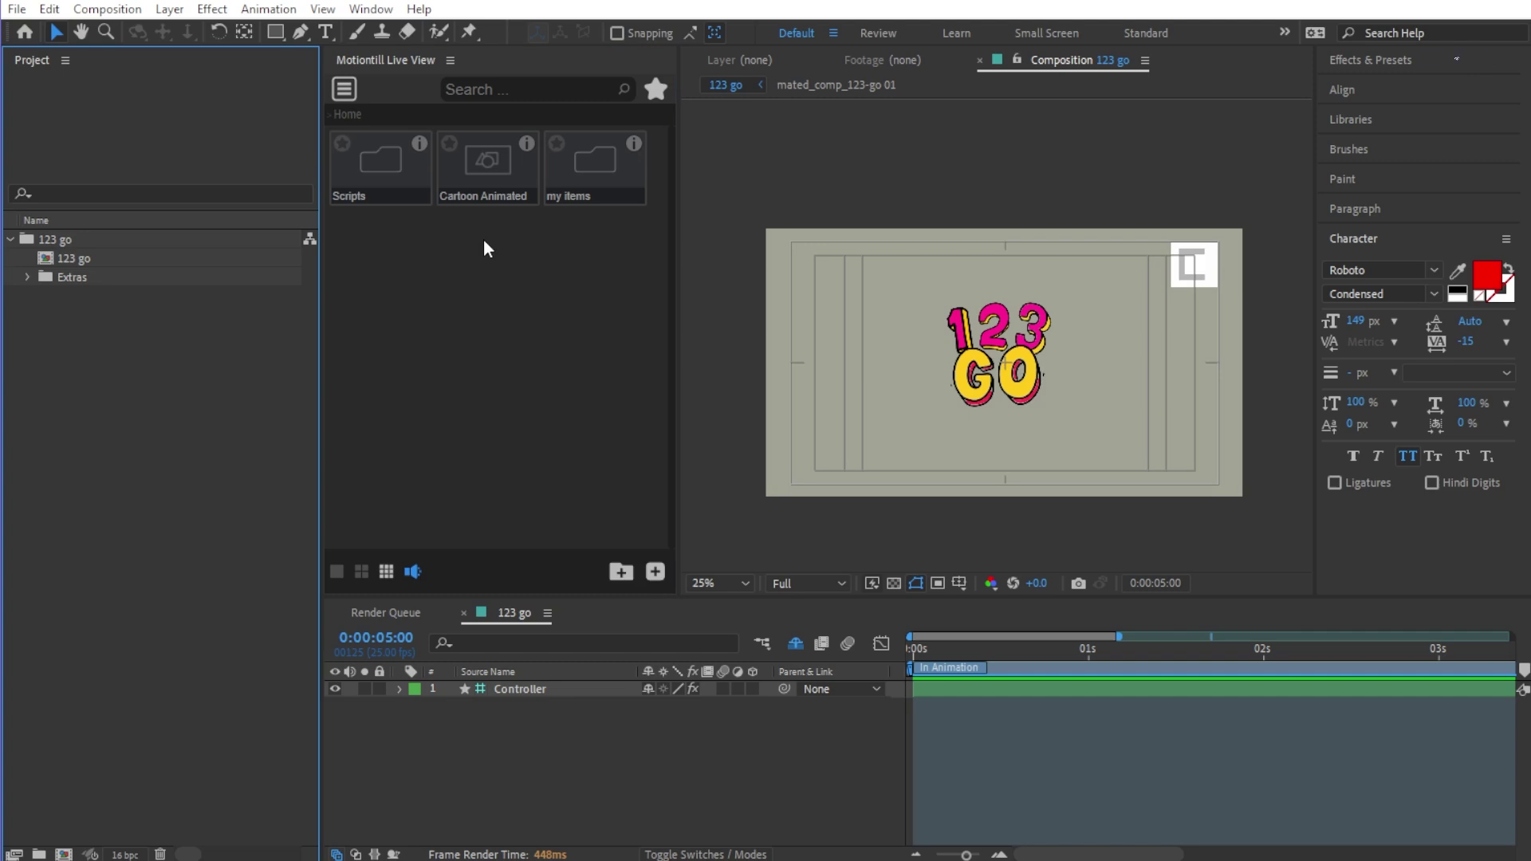
# Step: In my items, save item 1's HTML description 'Your description' with a motiontill.com link
pyautogui.click(601, 169)
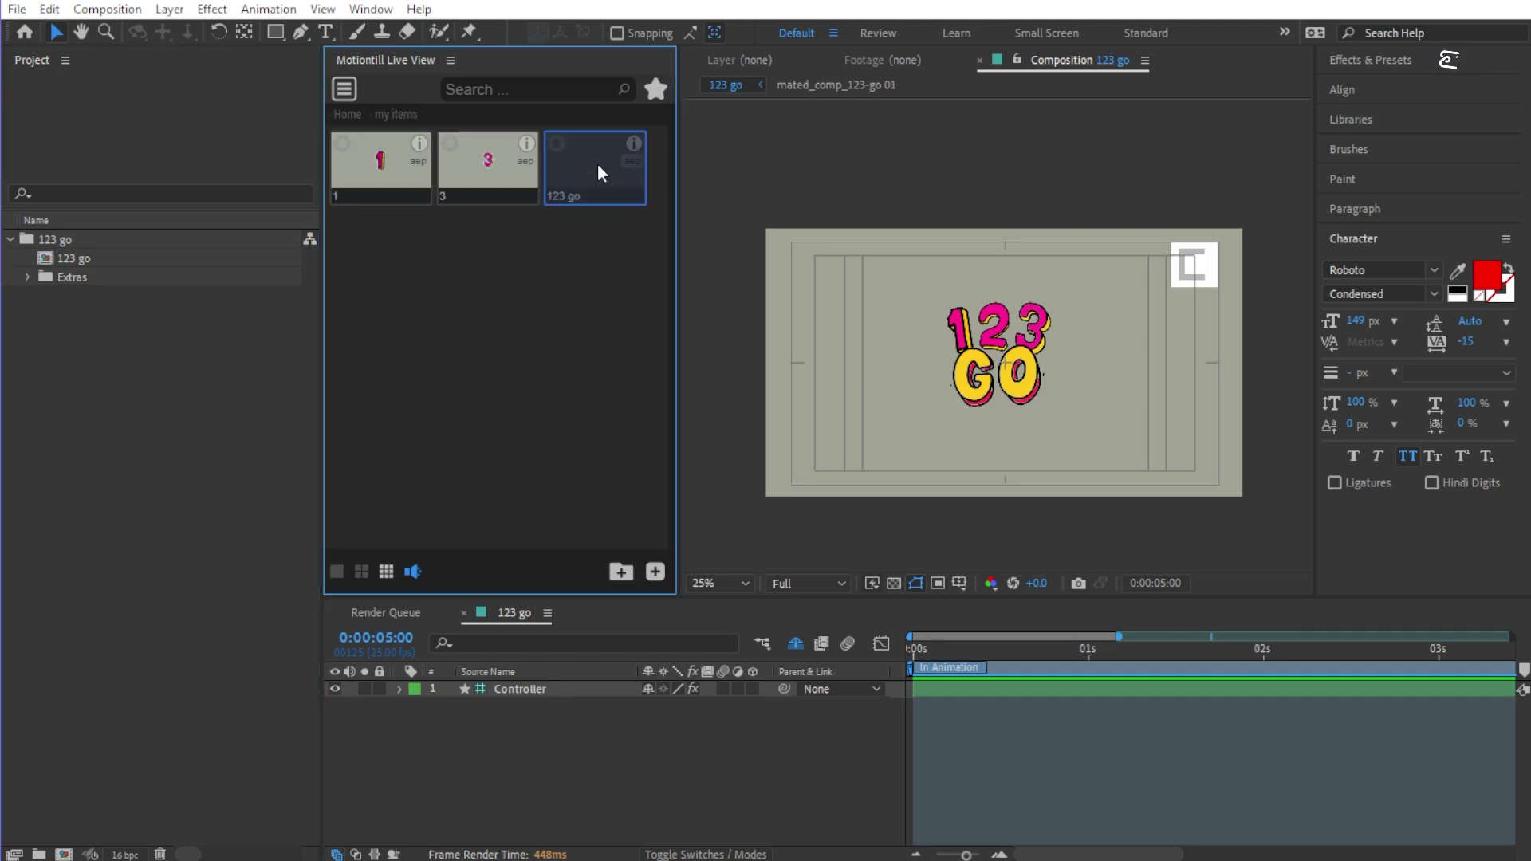
pyautogui.click(421, 144)
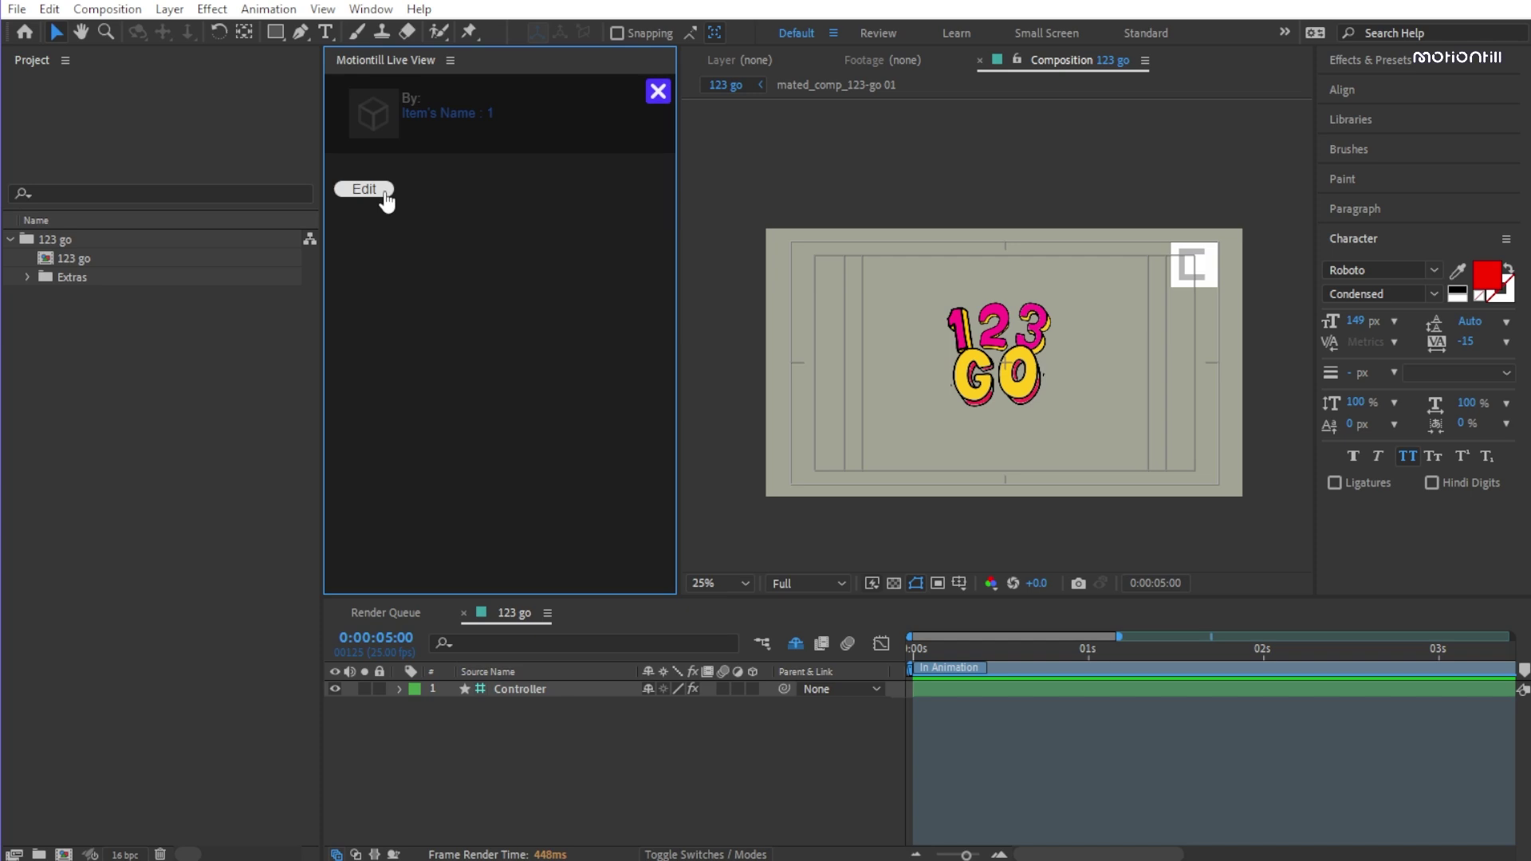
pyautogui.click(378, 192)
pyautogui.write('Make')
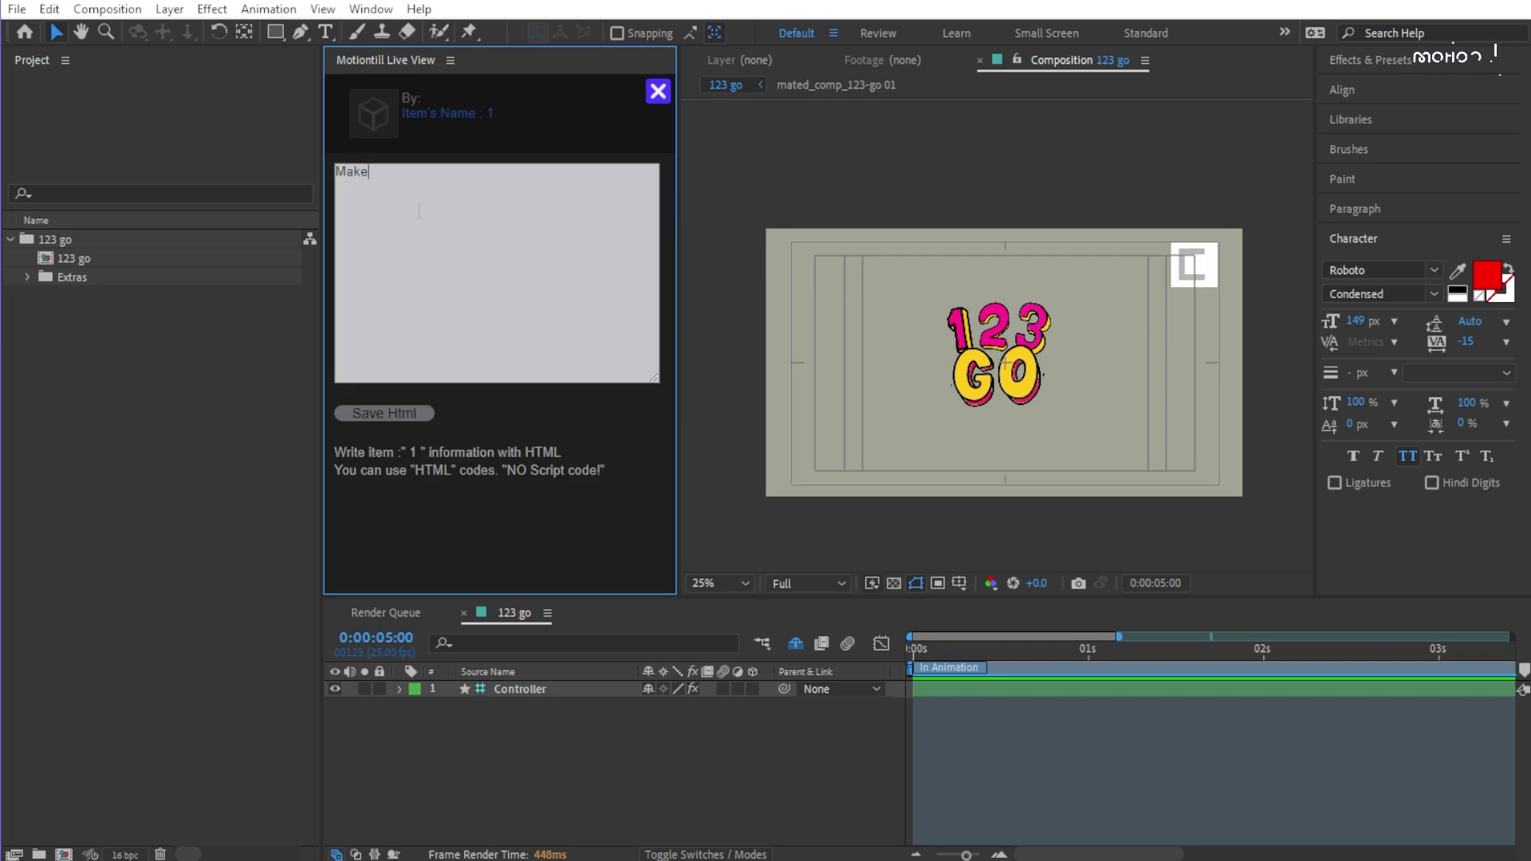
pyautogui.write(' Your description')
pyautogui.press('Return')
pyautogui.press('Return')
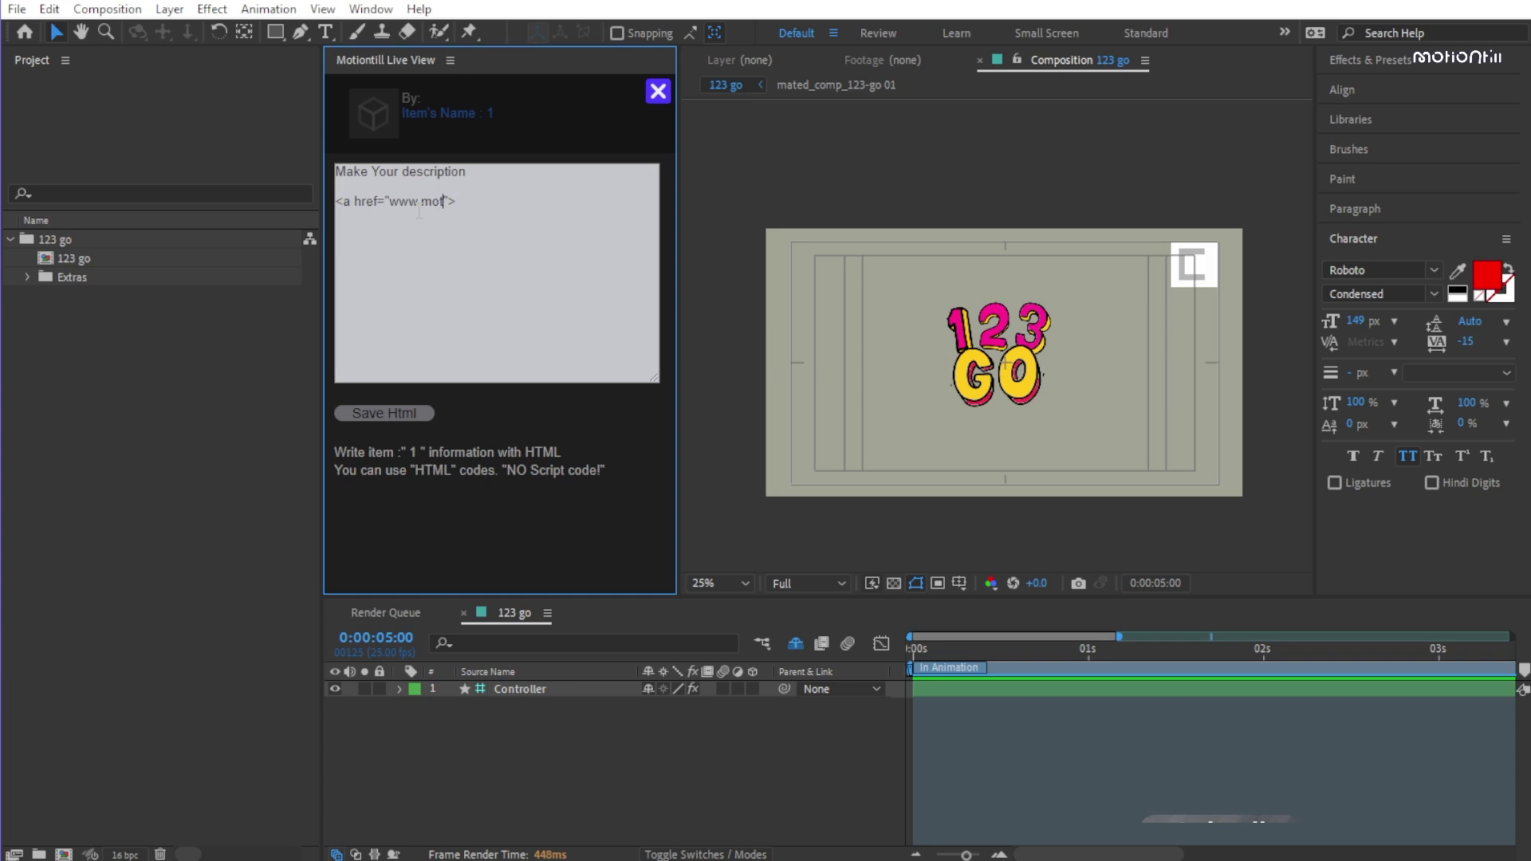
pyautogui.write('<a href="https://www.motiontill.com">')
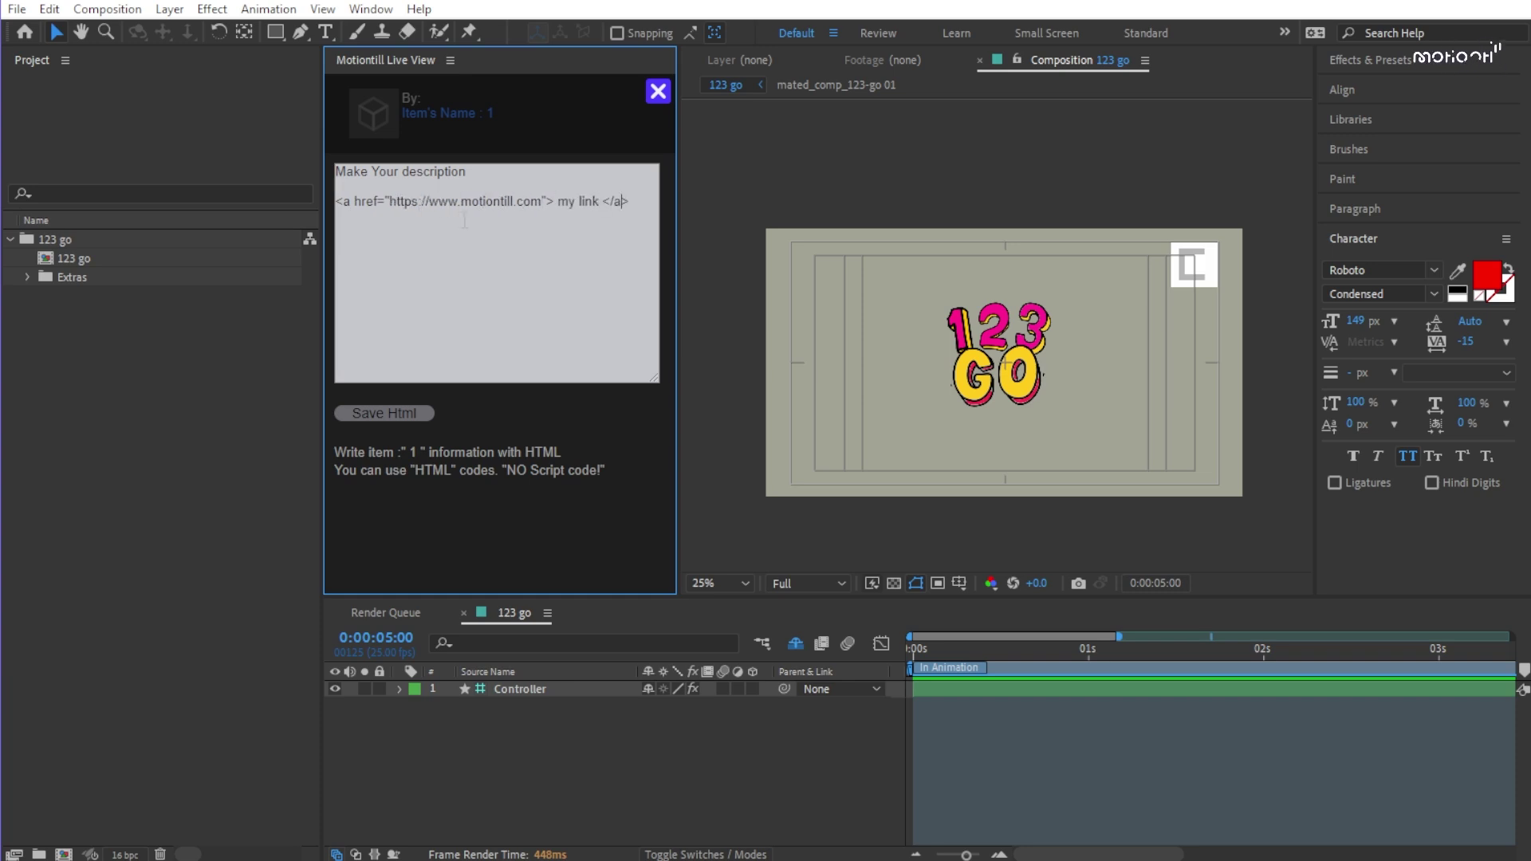
pyautogui.rightClick(464, 220)
pyautogui.click(391, 416)
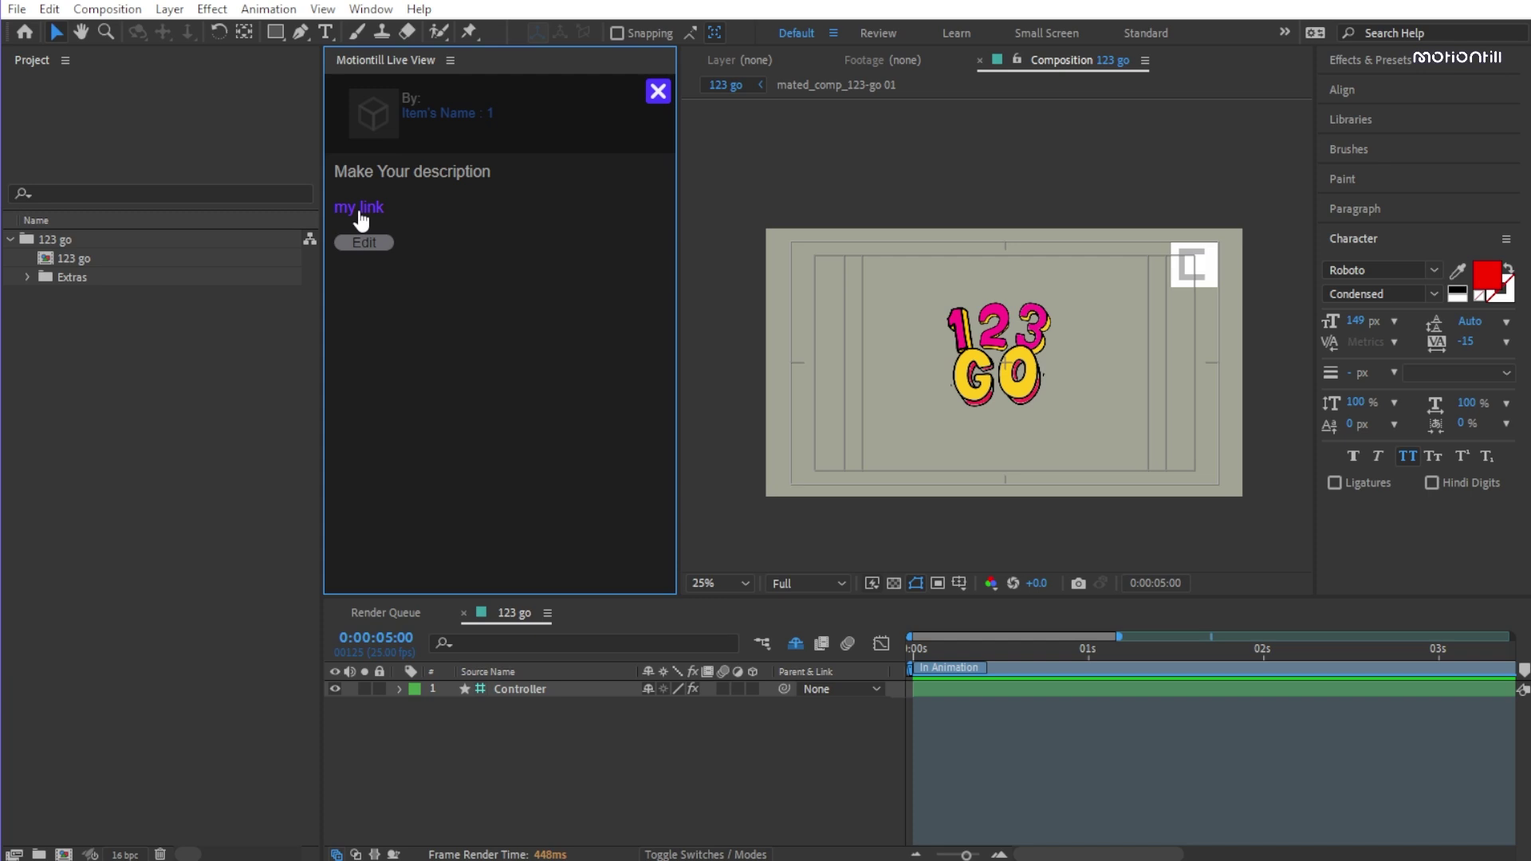
pyautogui.click(360, 209)
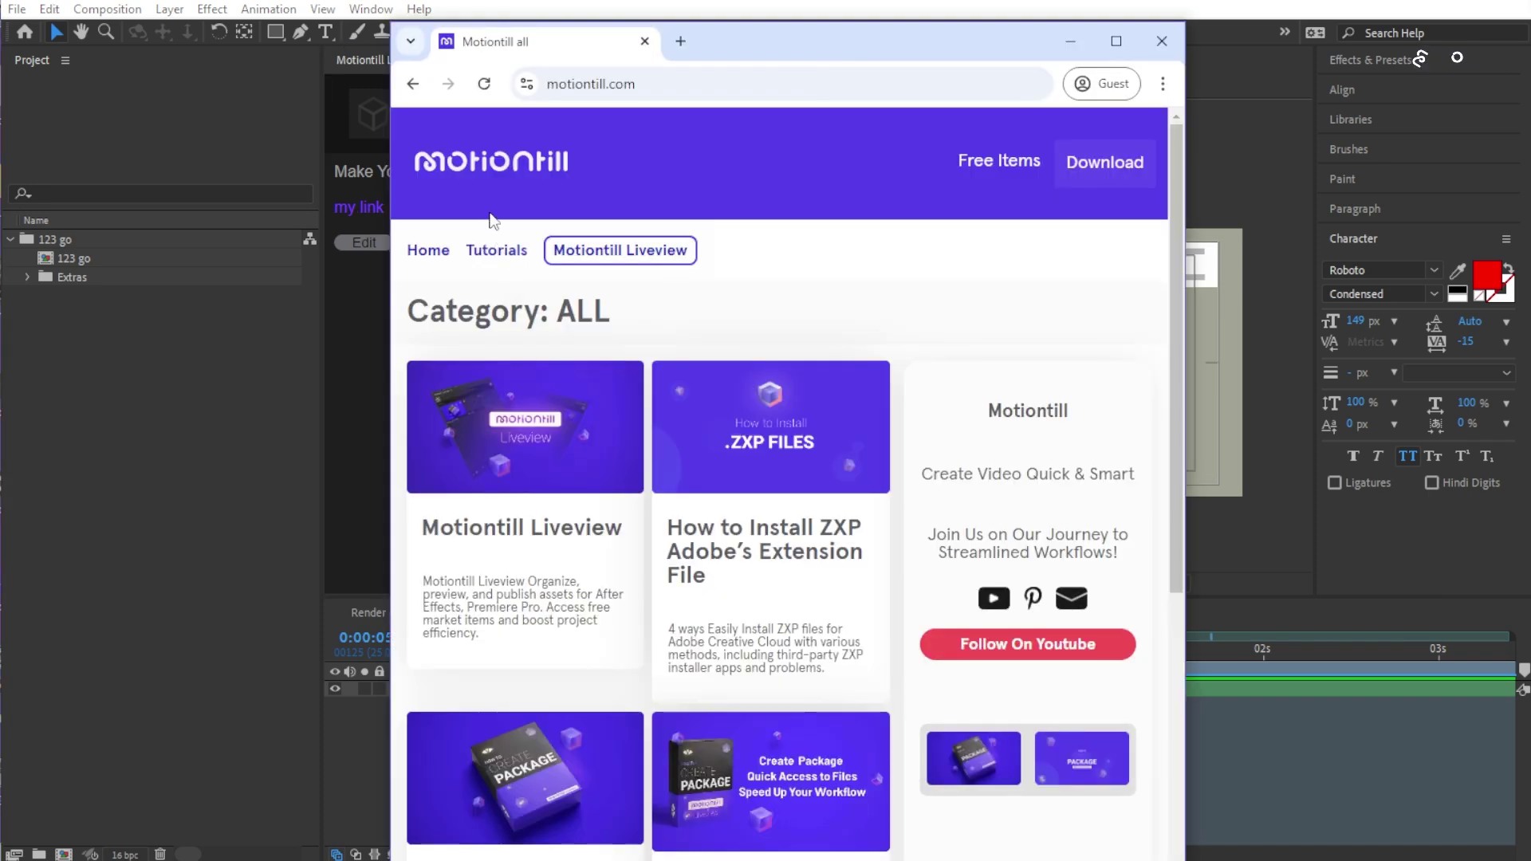
pyautogui.click(1161, 41)
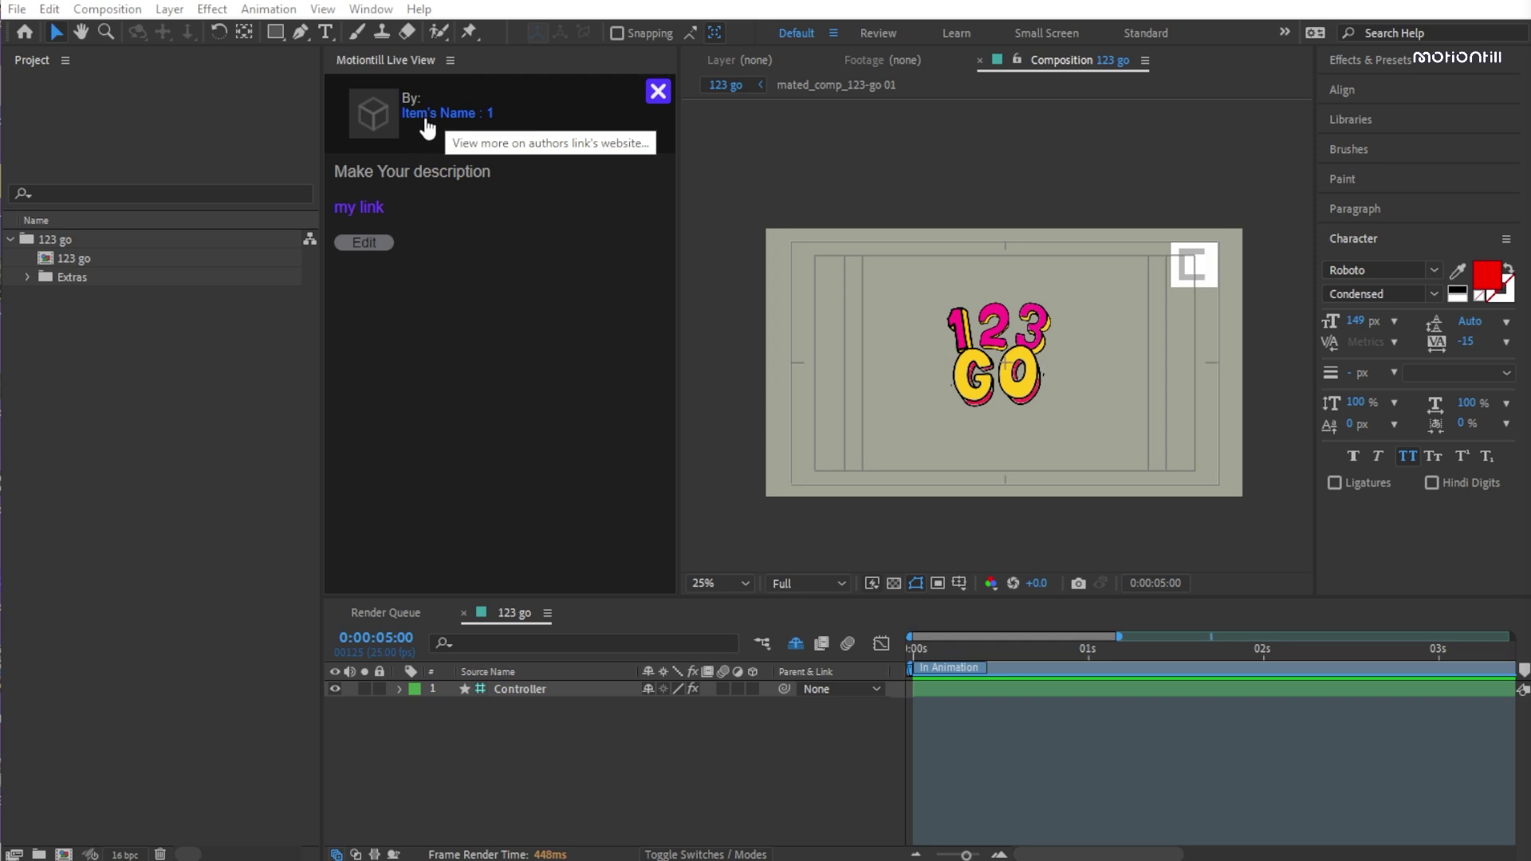
pyautogui.click(441, 394)
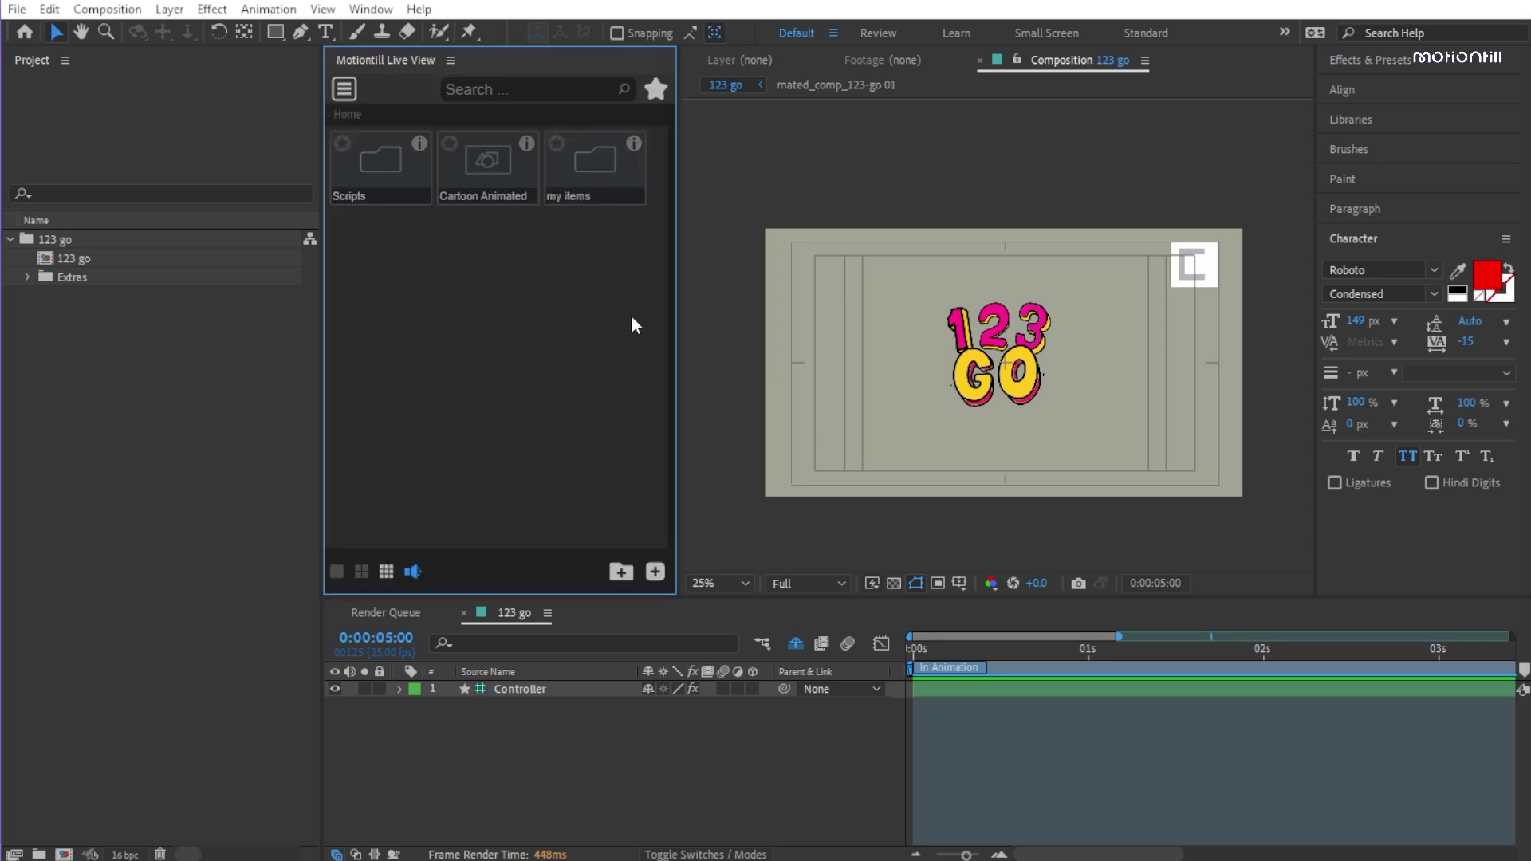
pyautogui.rightClick(598, 188)
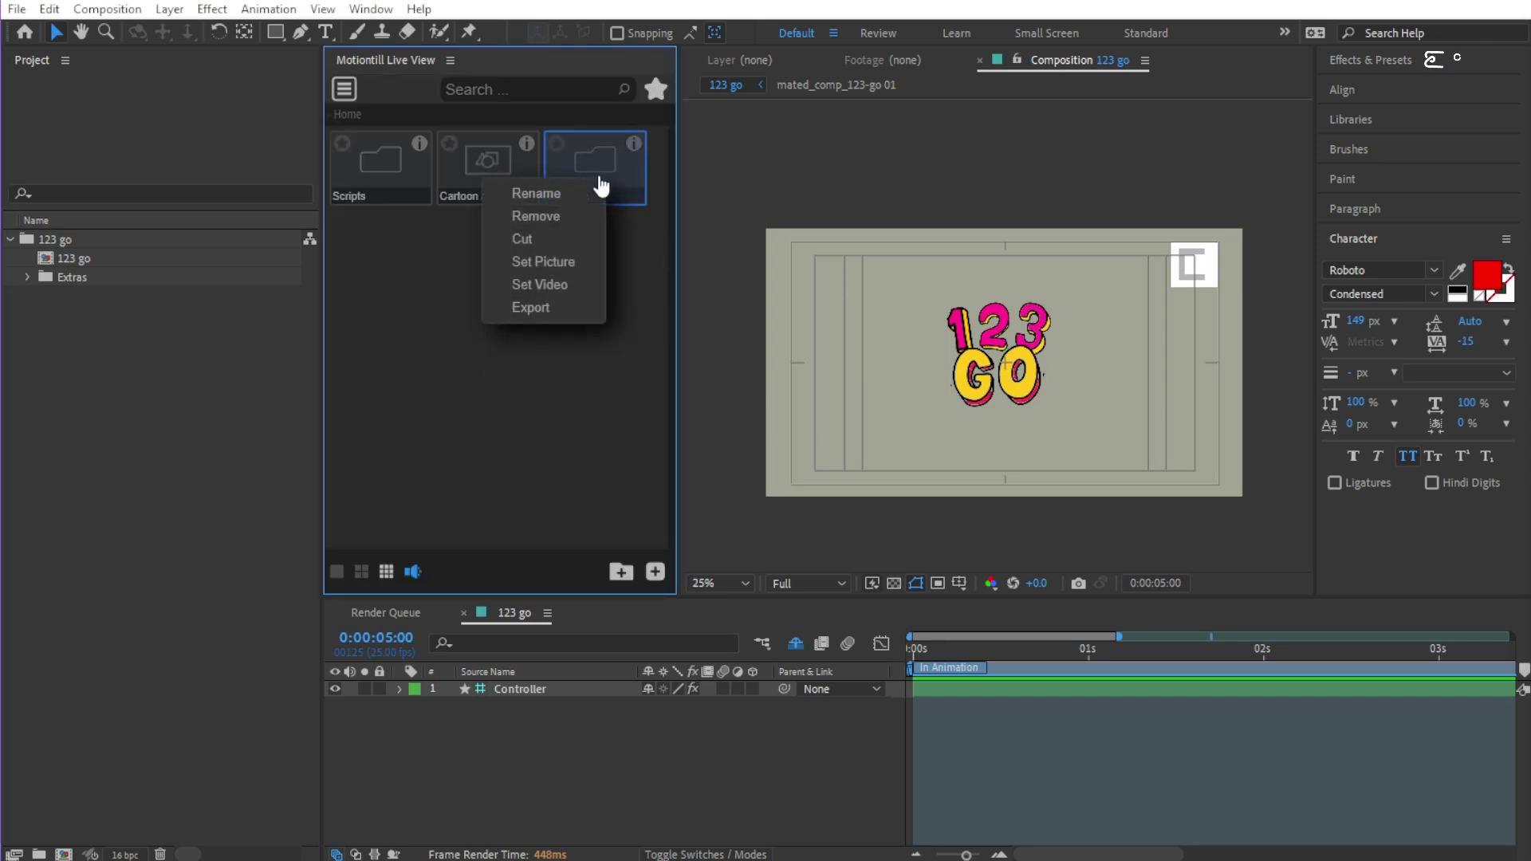
pyautogui.click(547, 310)
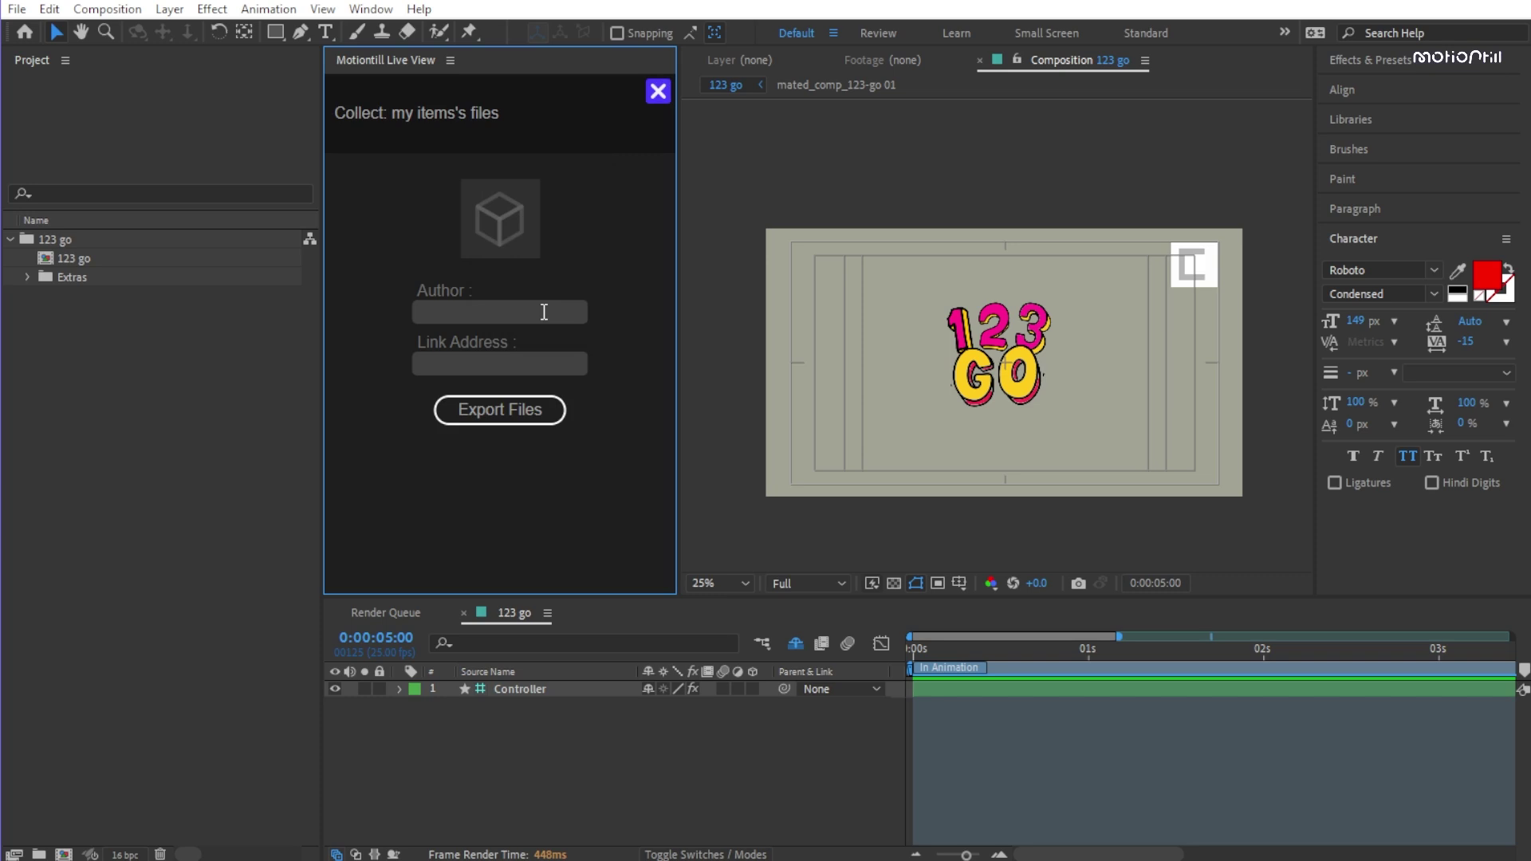
pyautogui.click(491, 309)
pyautogui.write('Motiontill')
pyautogui.click(558, 364)
pyautogui.write('https://link.com')
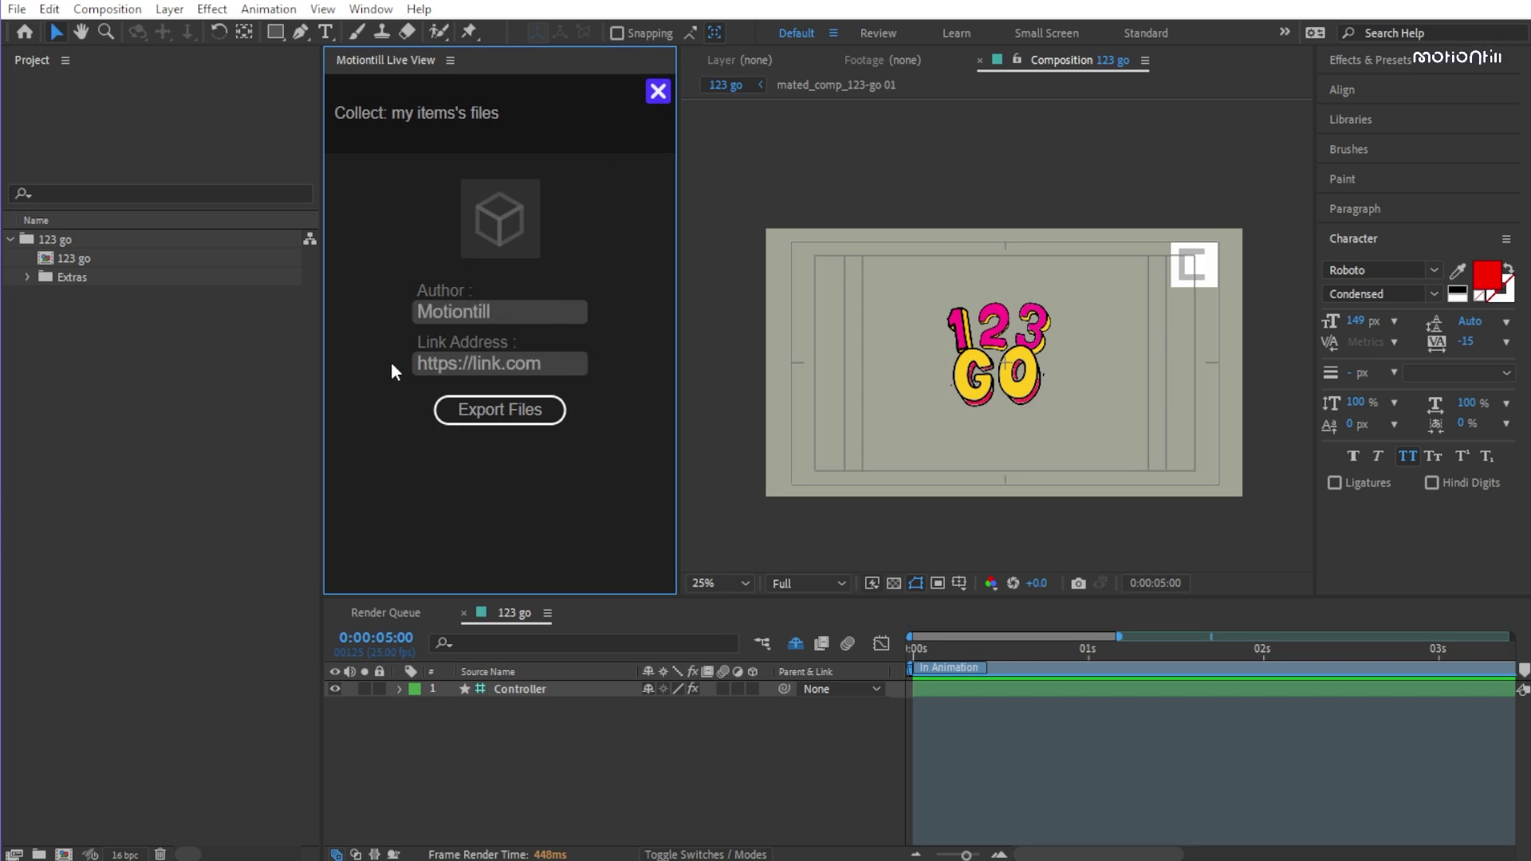
# Step: Export the files to the chosen folder and select Catalog.html in its Help folder
pyautogui.click(488, 414)
pyautogui.click(1048, 574)
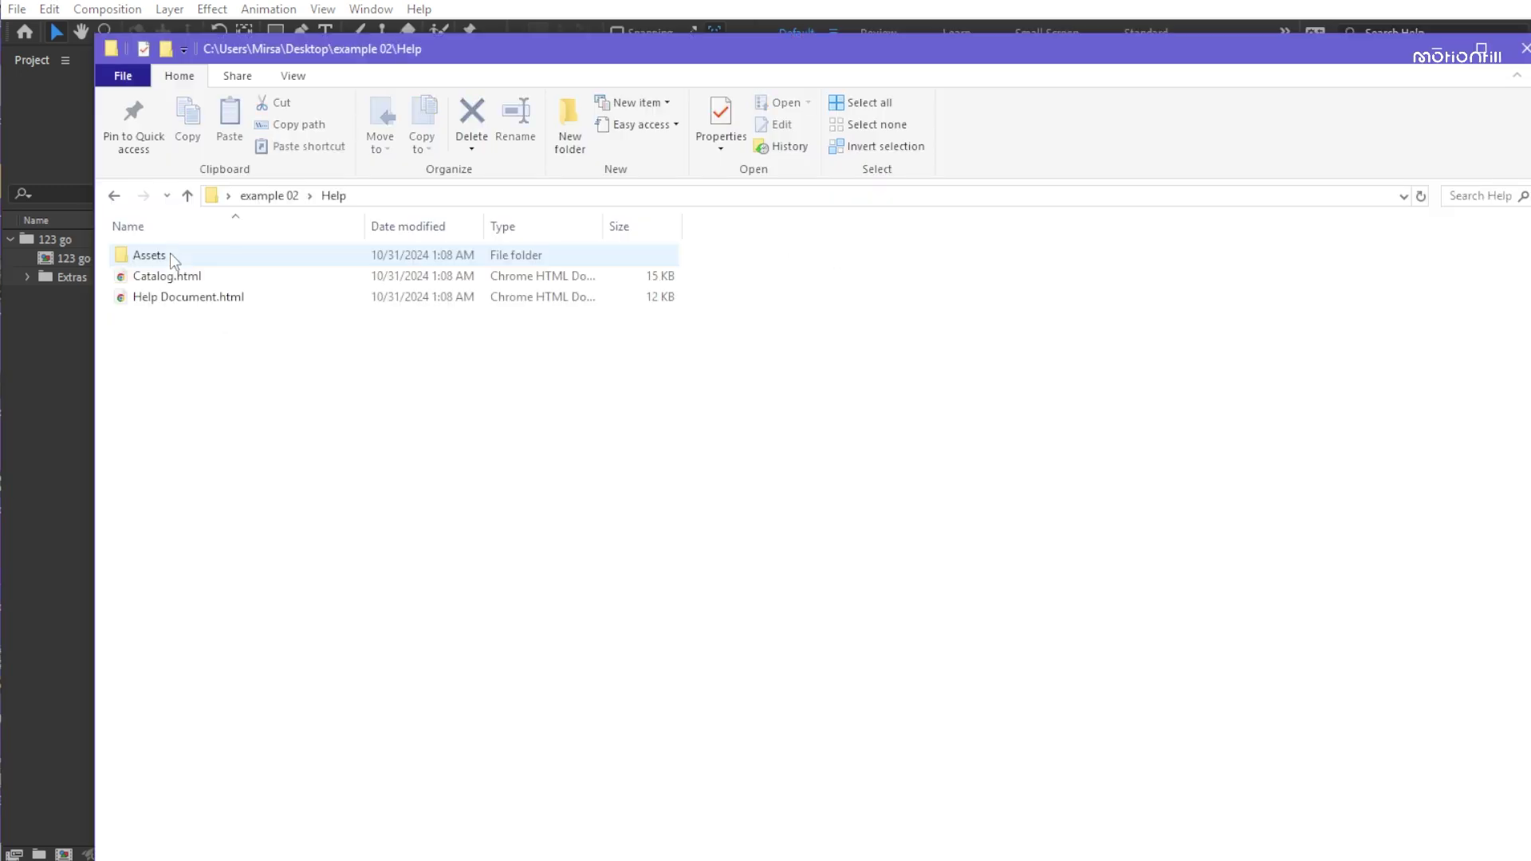
pyautogui.click(170, 276)
# Step: Open Catalog.html in Chrome, view the 02-Texts sticker thumbnails, and preview Bazinga 01
pyautogui.doubleClick(178, 283)
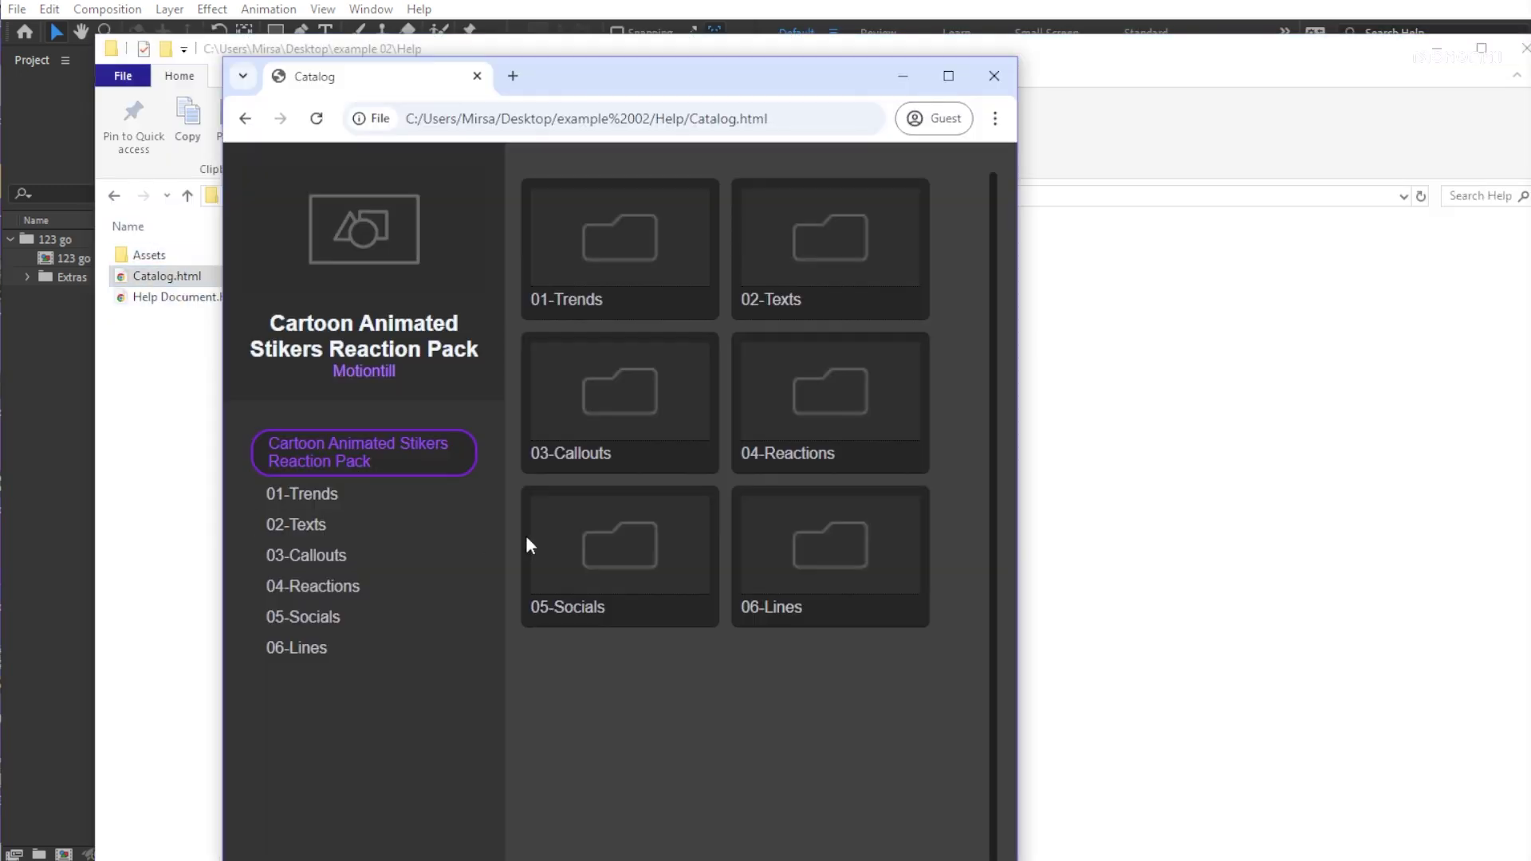
pyautogui.click(404, 500)
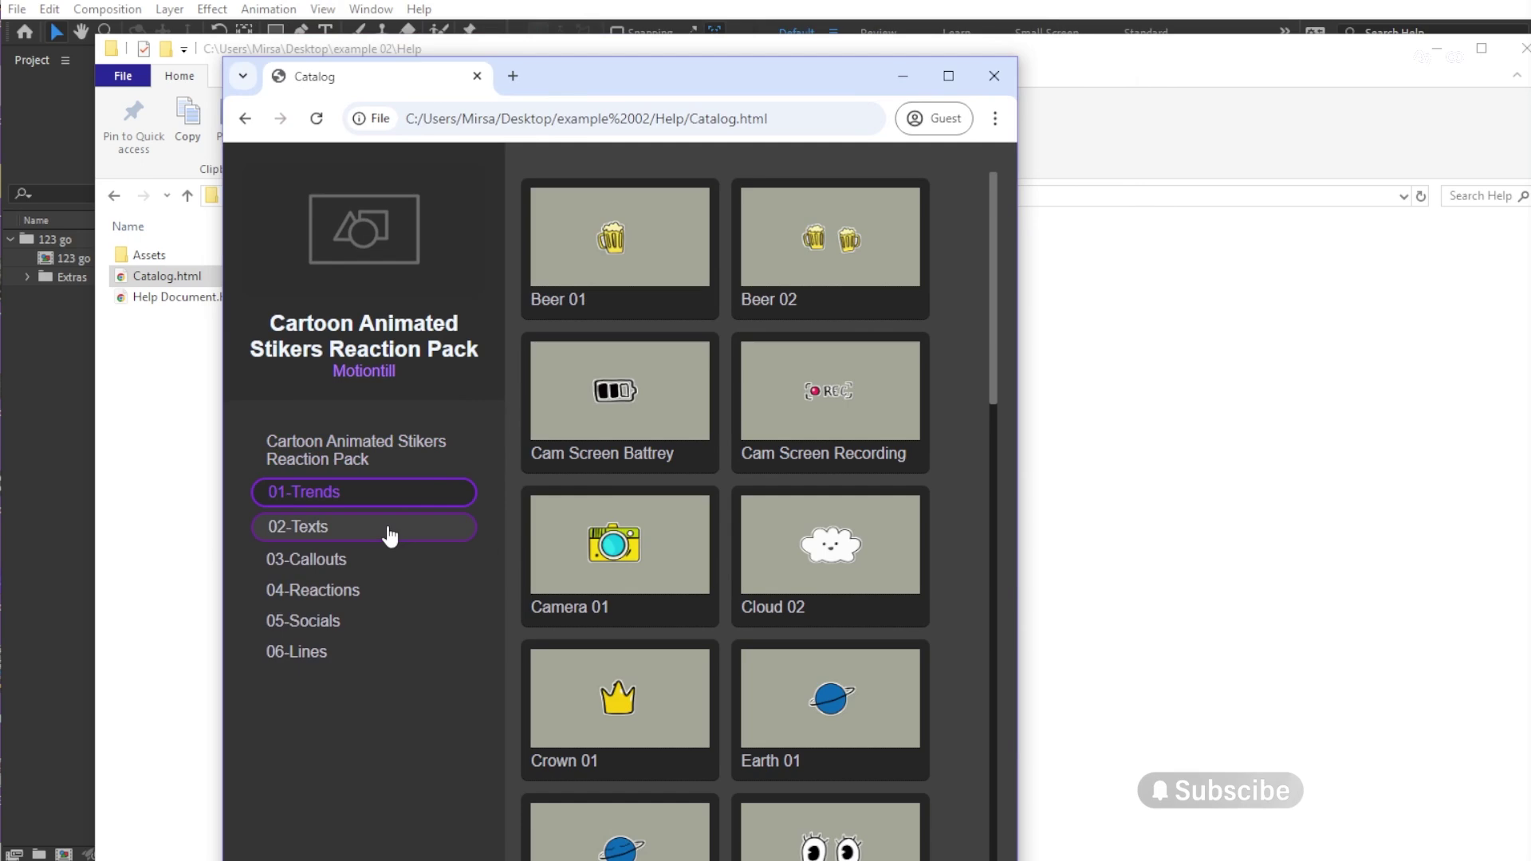
pyautogui.click(386, 526)
pyautogui.moveTo(1018, 352); pyautogui.dragTo(1437, 353)
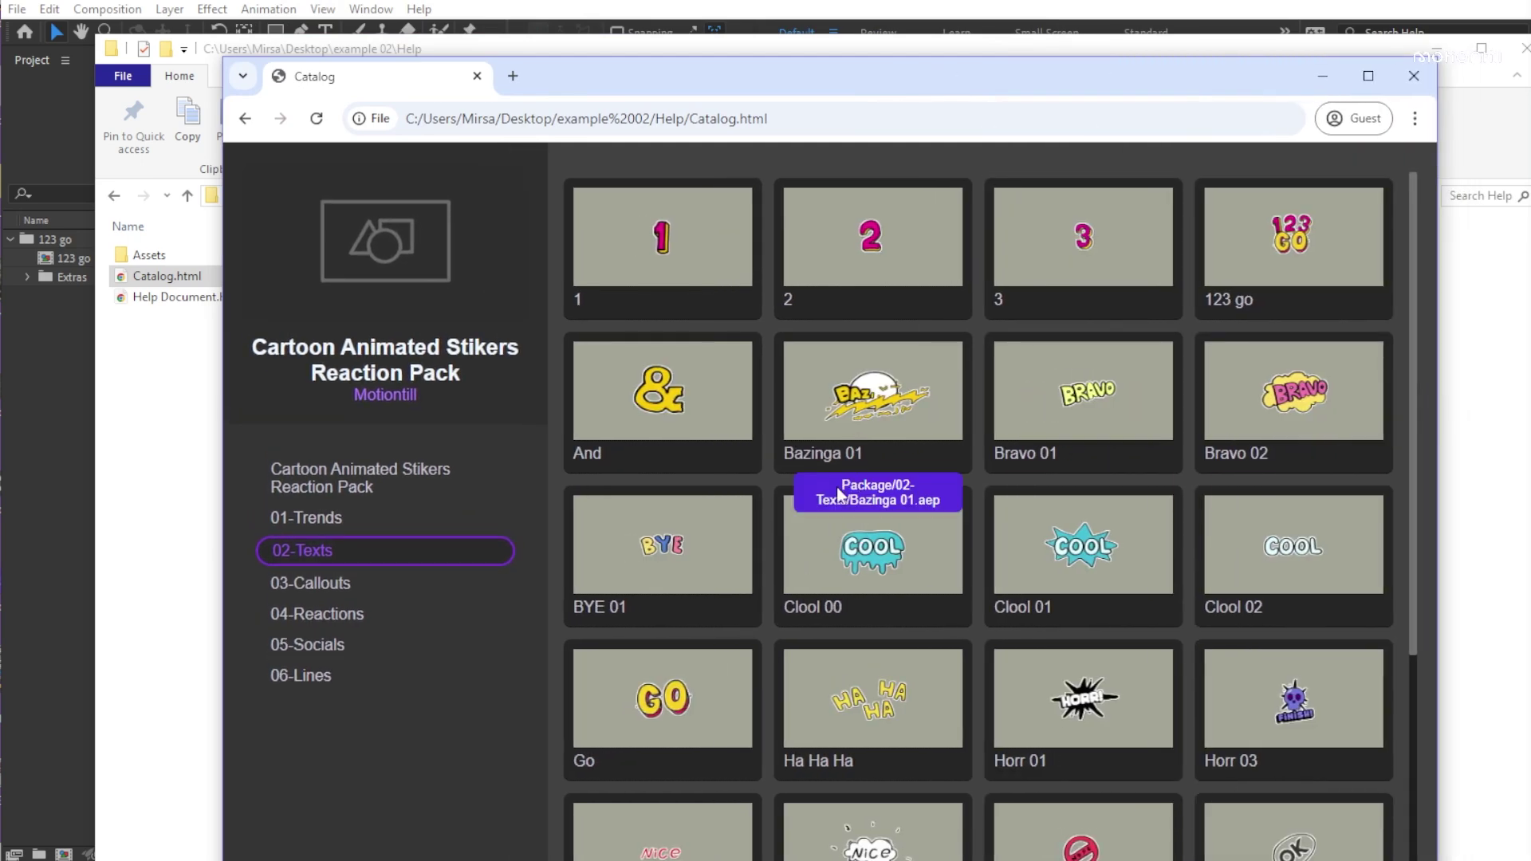
pyautogui.click(888, 401)
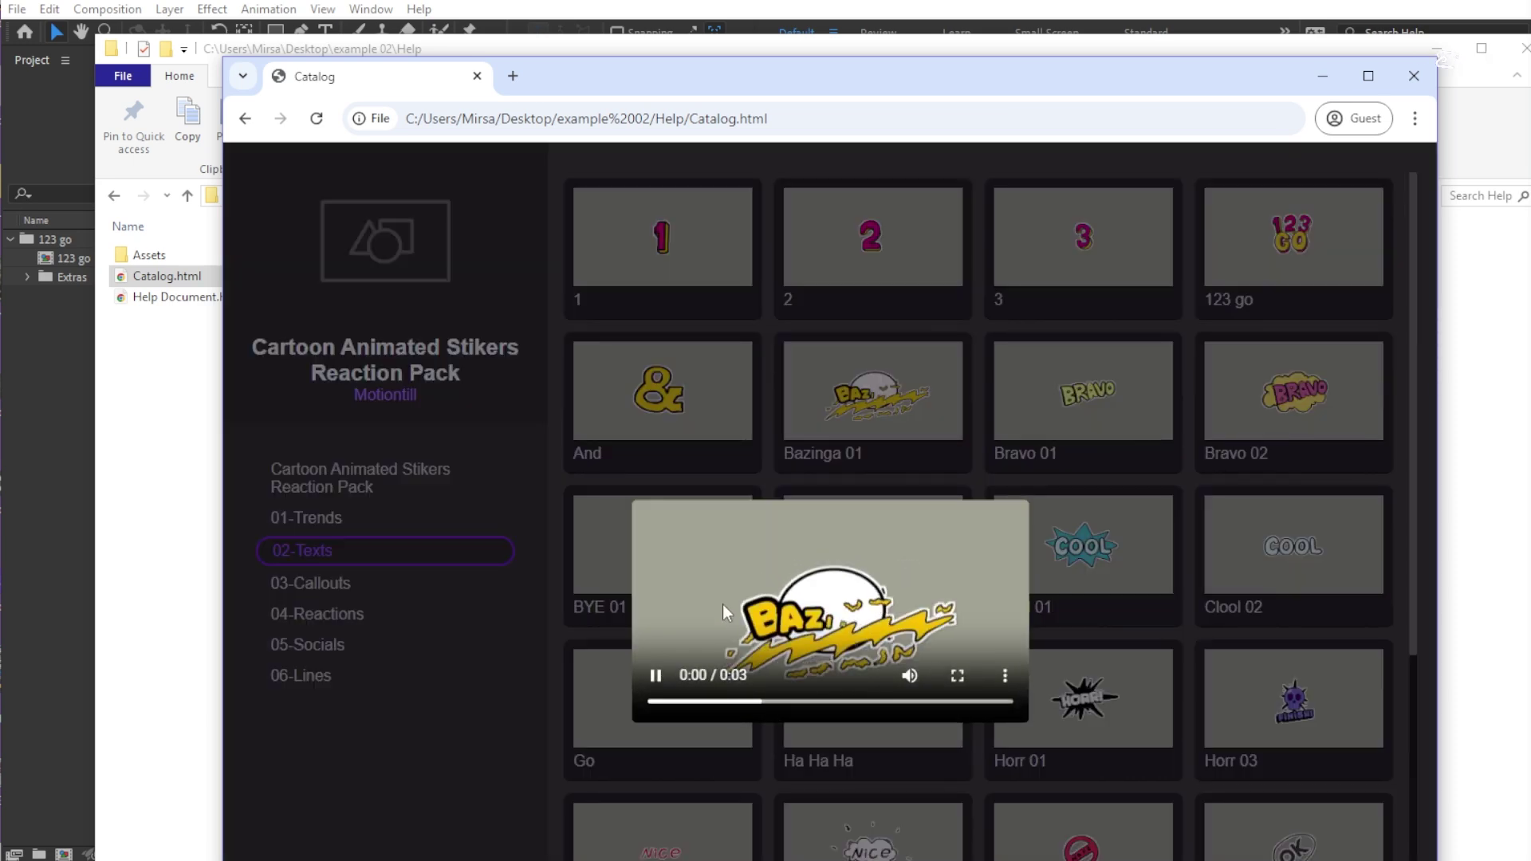